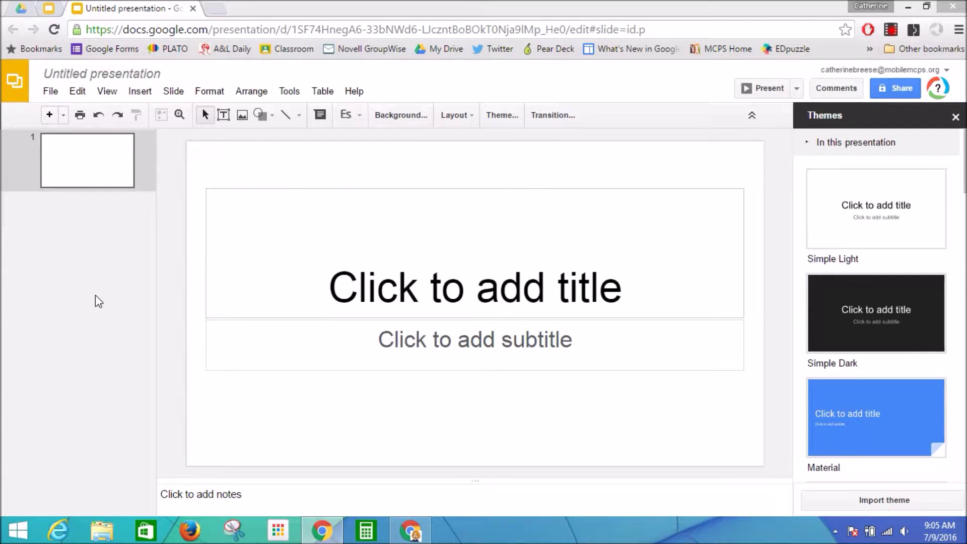
# Close the Themes sidebar, leaving the blank white title slide unchanged
pyautogui.moveTo(964, 182)
pyautogui.mouseDown()
pyautogui.moveTo(963, 281)
pyautogui.moveTo(962, 173)
pyautogui.mouseUp()
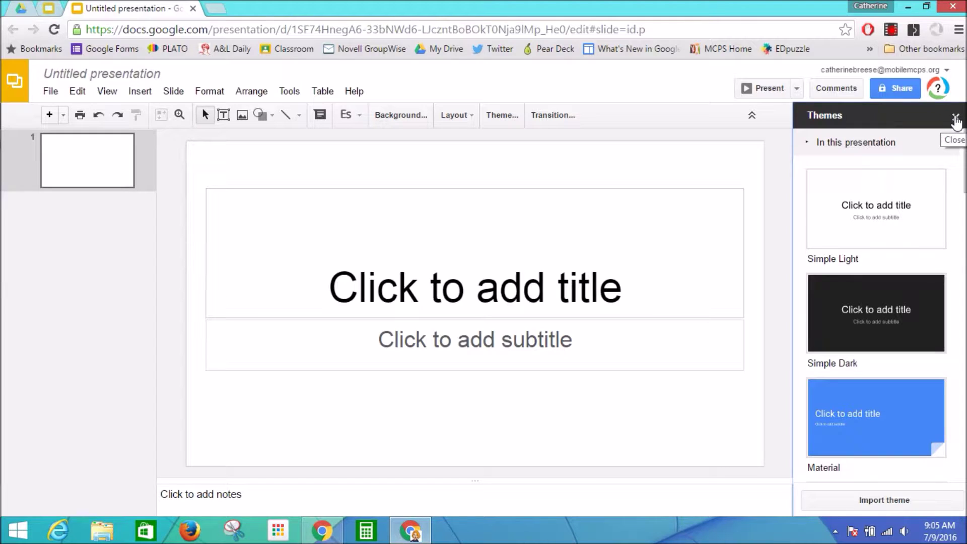
pyautogui.click(955, 120)
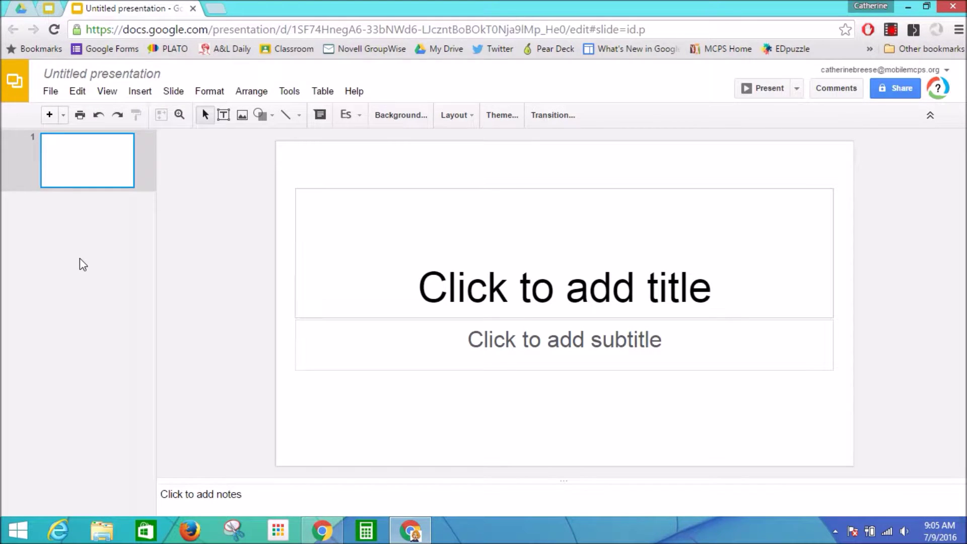
# Add three Blank-layout slides after the title slide and return to slide 2
pyautogui.hotkey('ctrl', 'm')
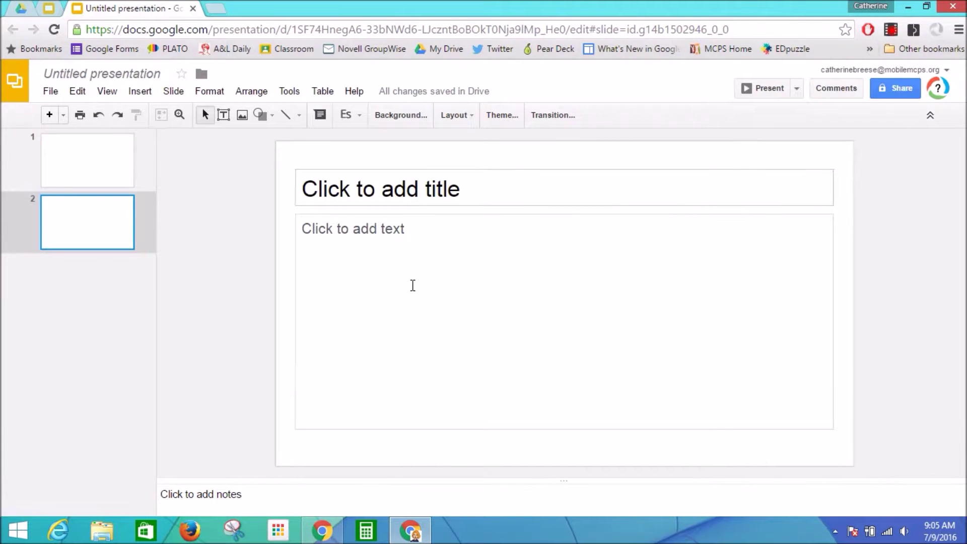
pyautogui.click(469, 117)
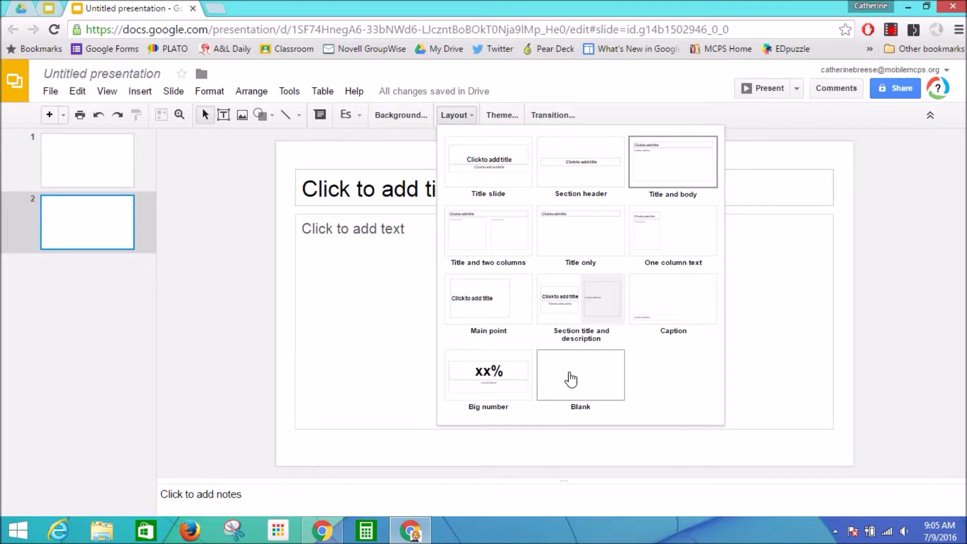
pyautogui.click(570, 380)
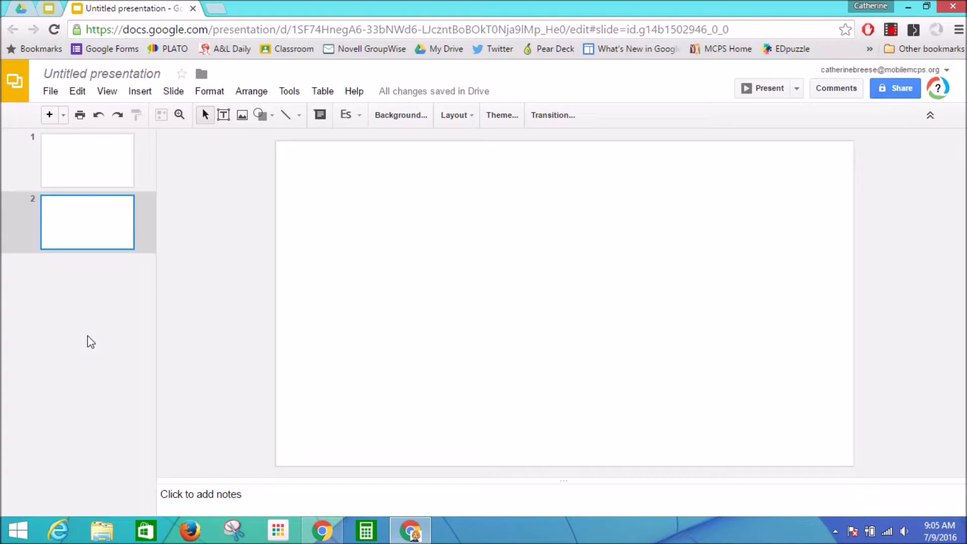
pyautogui.hotkey('ctrl', 'm')
pyautogui.hotkey('ctrl', 'm')
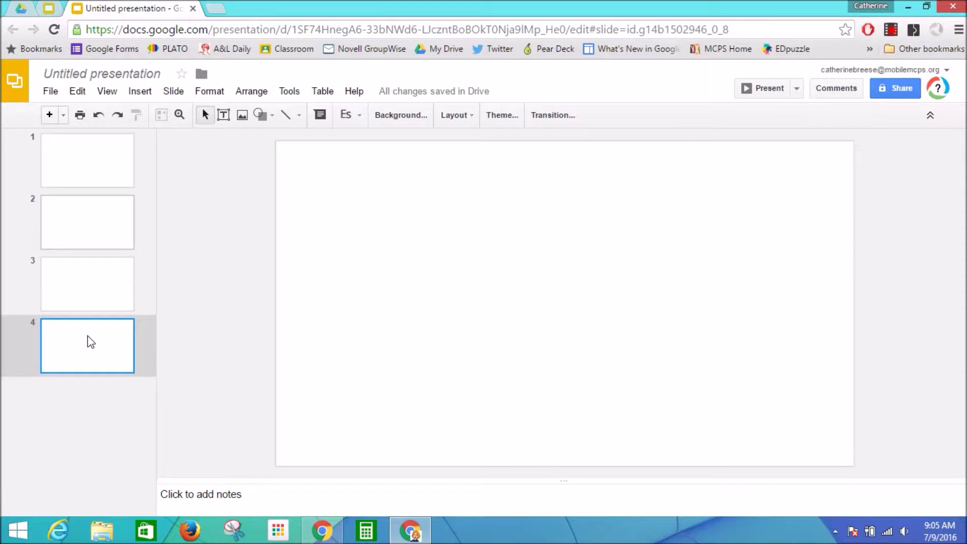
pyautogui.click(74, 230)
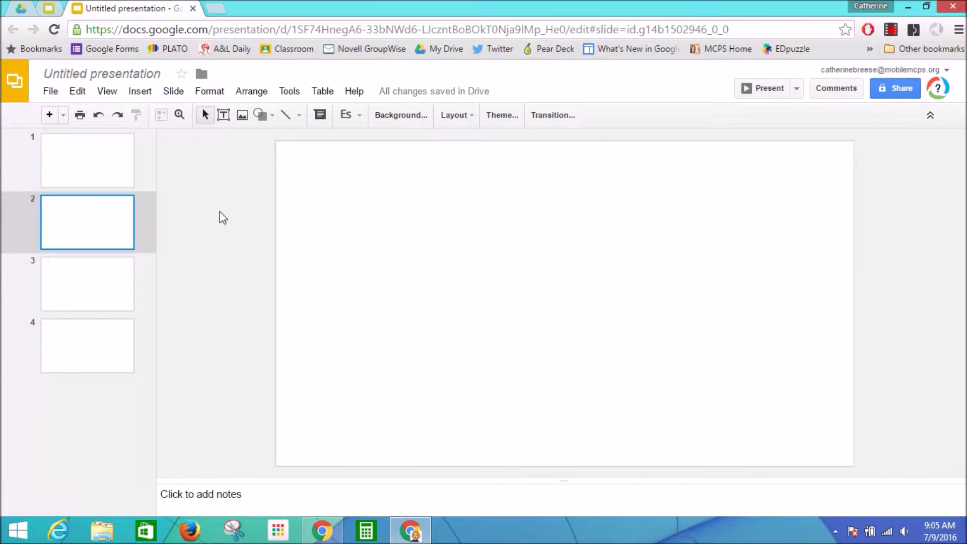
pyautogui.click(287, 93)
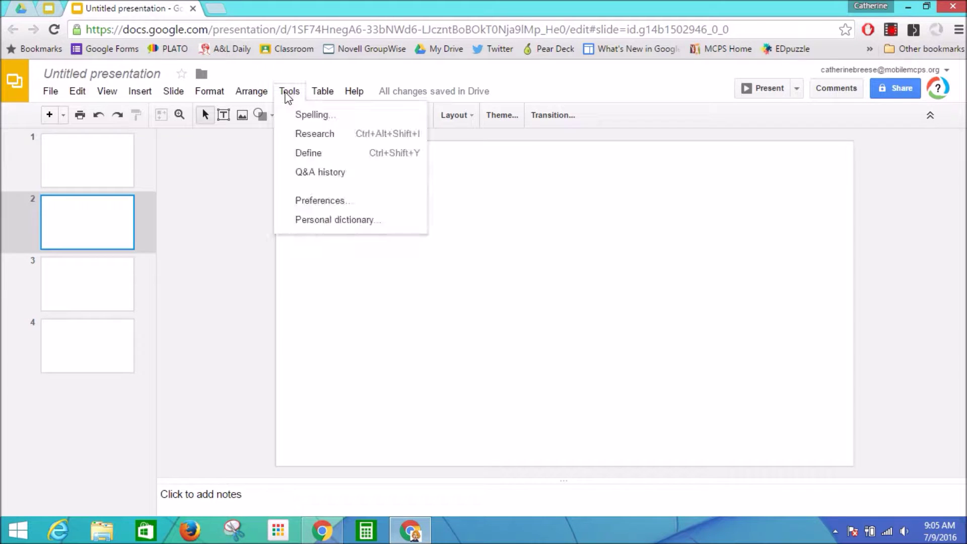
# Run a Research image search for 'oranges' and drag the halved-oranges photo onto slide 2
pyautogui.click(297, 135)
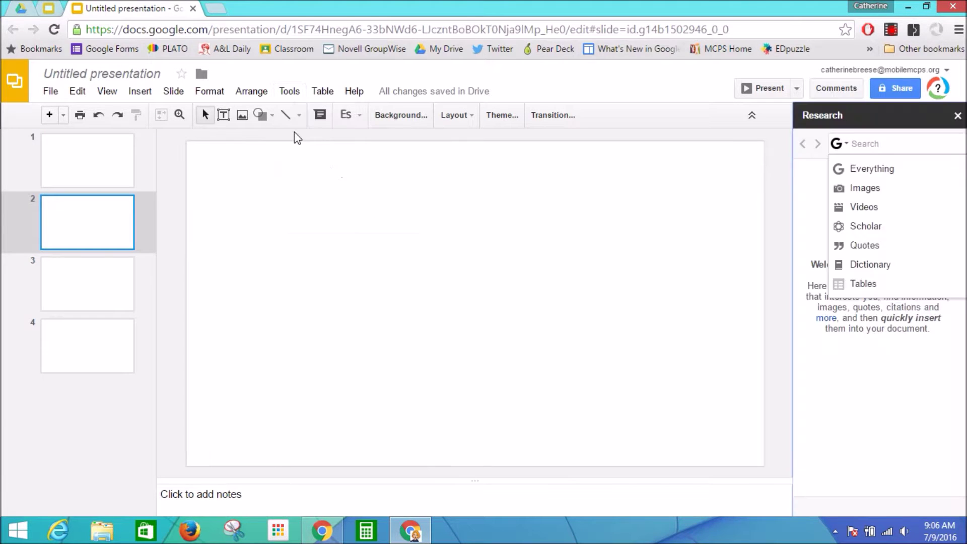
pyautogui.click(856, 189)
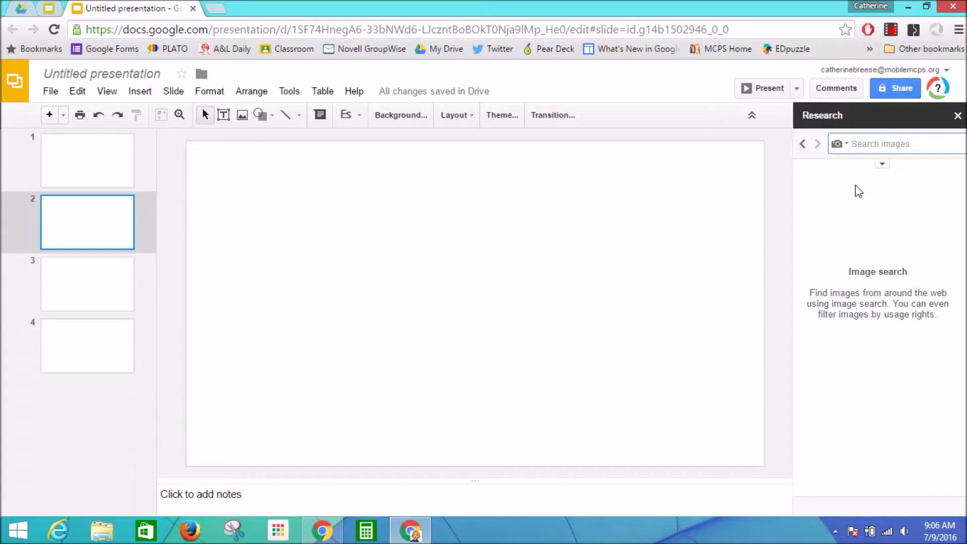
pyautogui.write('oranges')
pyautogui.press('Return')
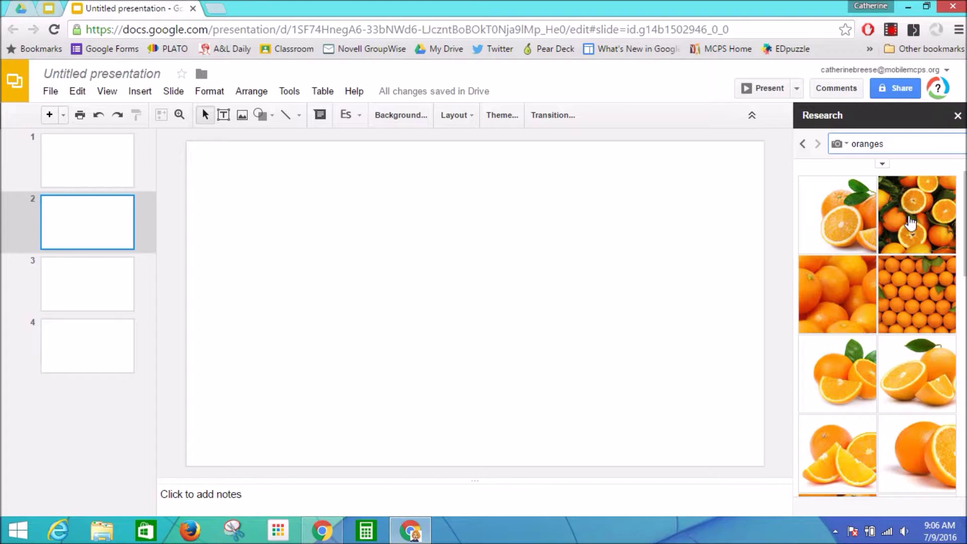
pyautogui.moveTo(909, 222)
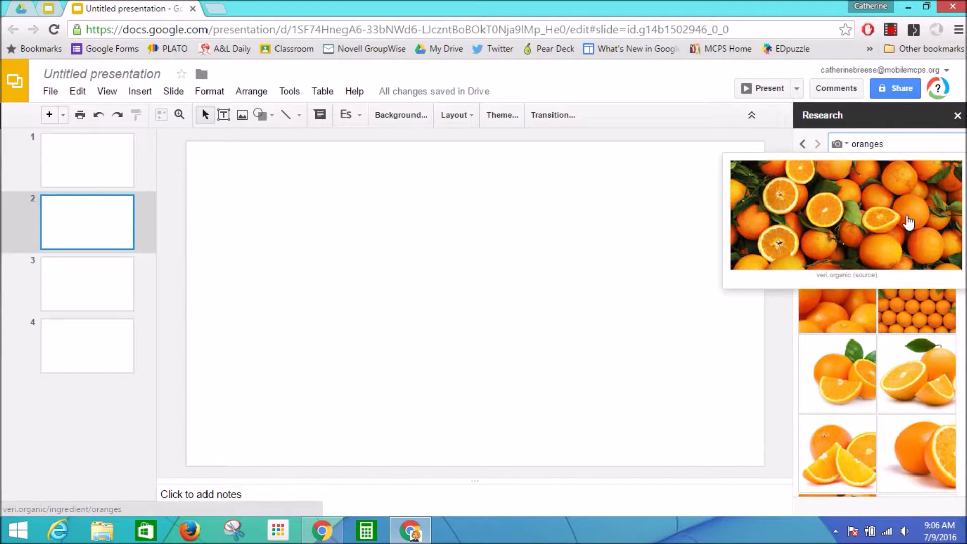
pyautogui.moveTo(909, 222); pyautogui.dragTo(435, 256)
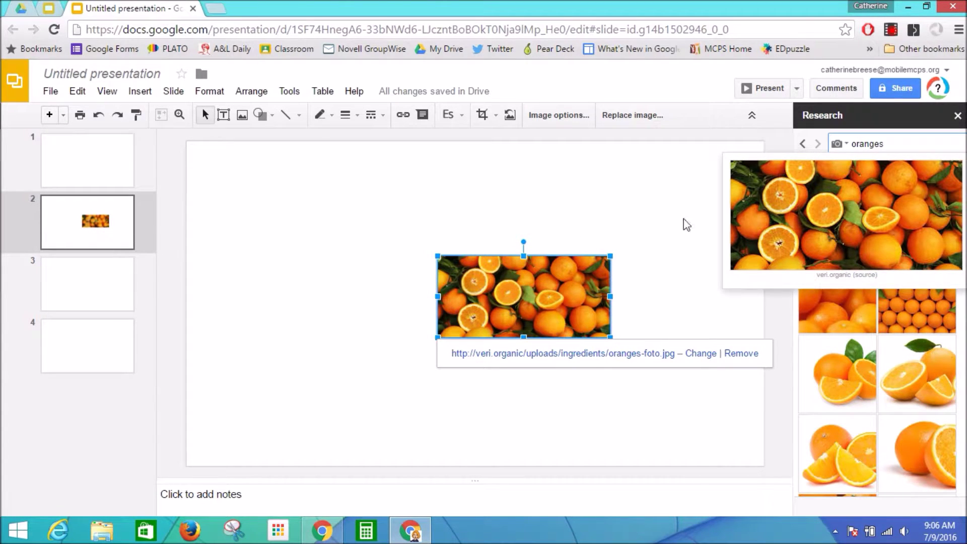
# Close Research and stretch the oranges photo's corners and left edge to fill slide 2
pyautogui.click(958, 116)
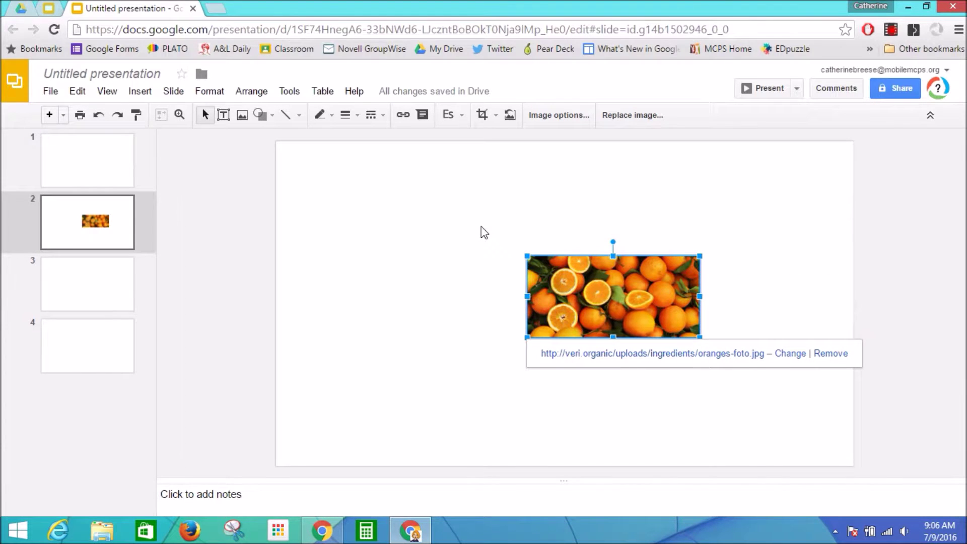
pyautogui.moveTo(526, 256); pyautogui.dragTo(277, 215)
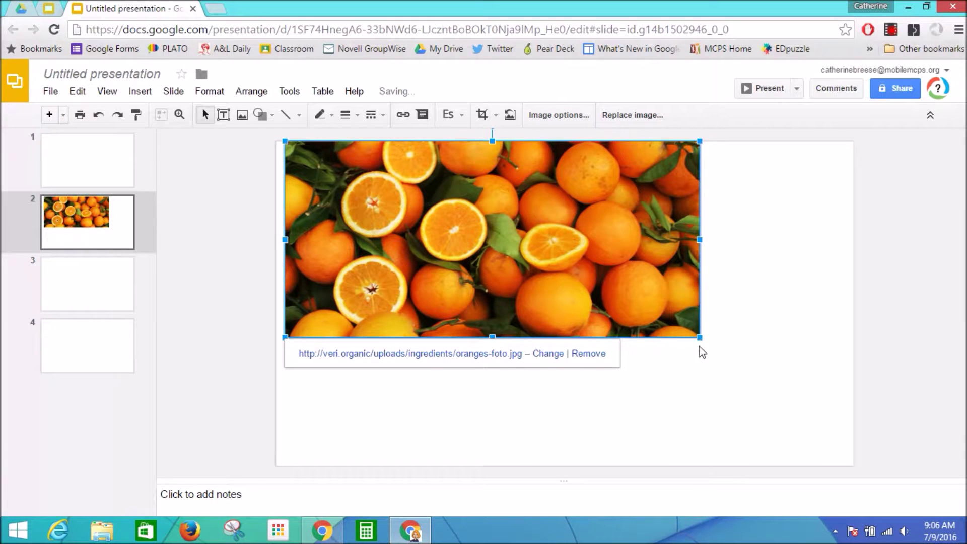
pyautogui.moveTo(699, 337); pyautogui.dragTo(768, 408)
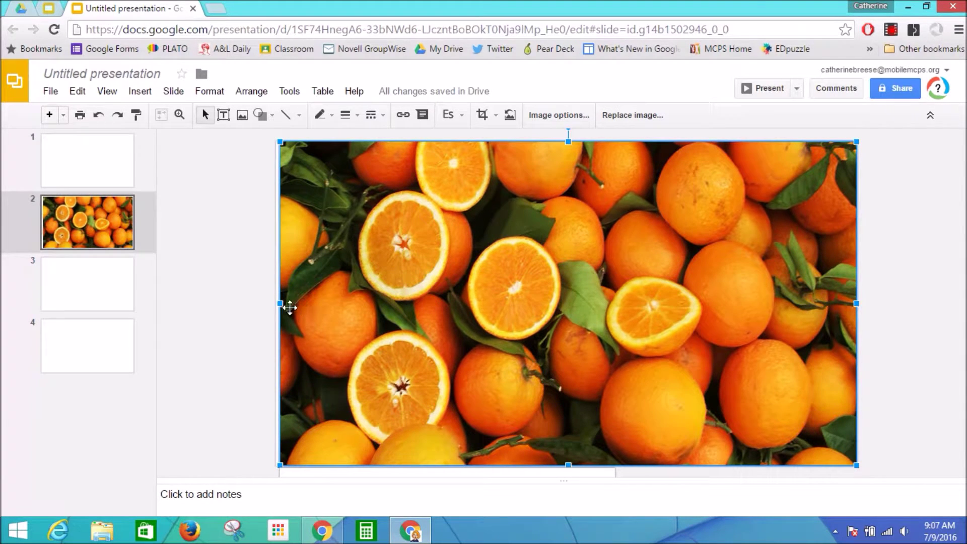
pyautogui.moveTo(278, 303); pyautogui.dragTo(274, 303)
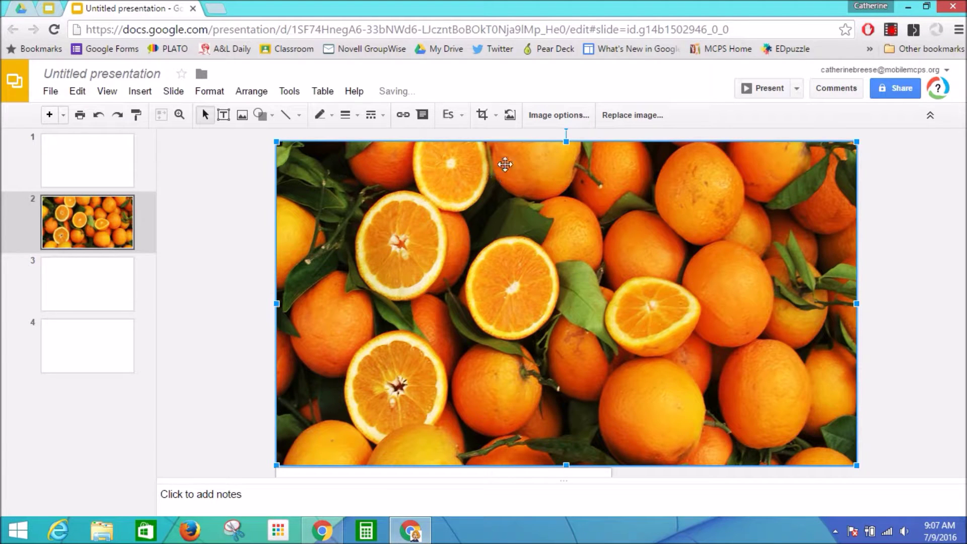
# Set the oranges photo to 30% transparency and recolour it Dark 2 grey
pyautogui.click(554, 115)
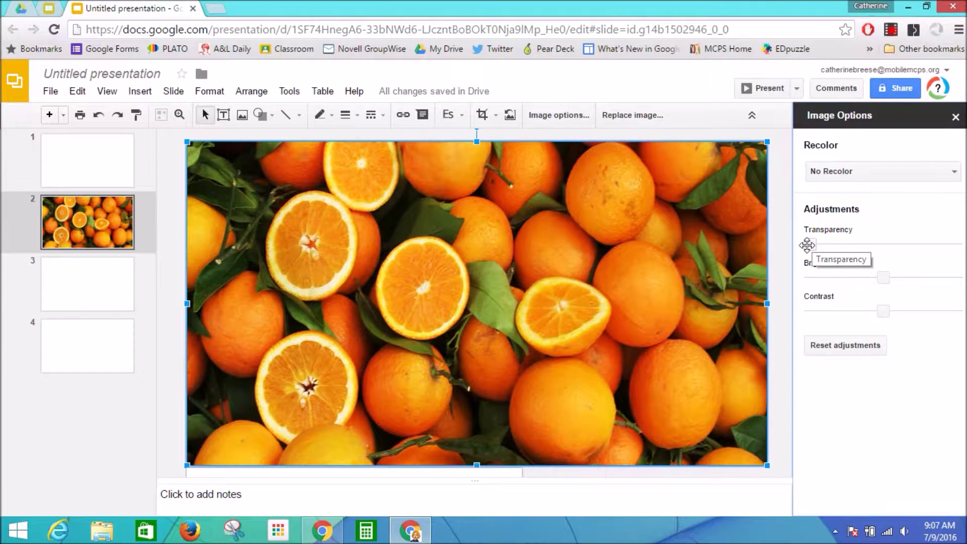
pyautogui.moveTo(807, 246); pyautogui.dragTo(910, 242)
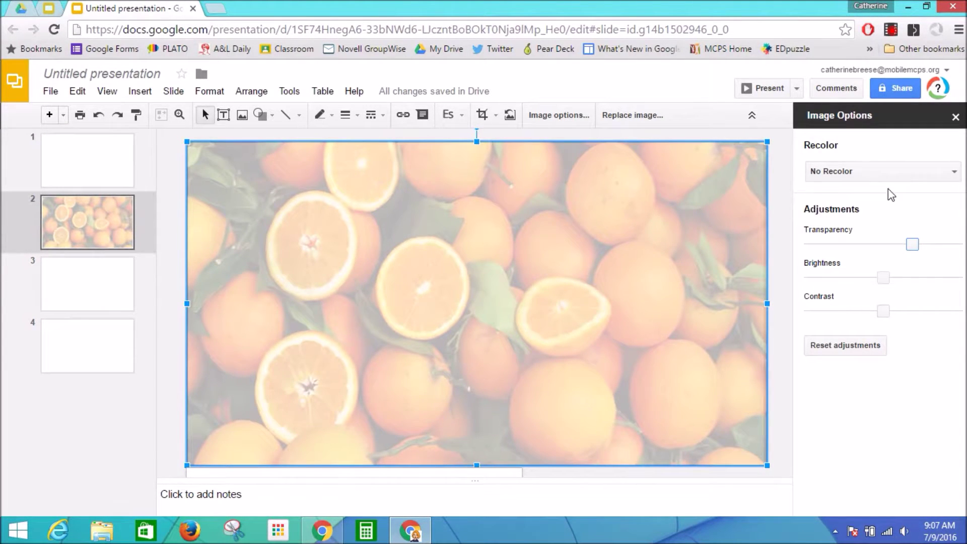
pyautogui.click(921, 175)
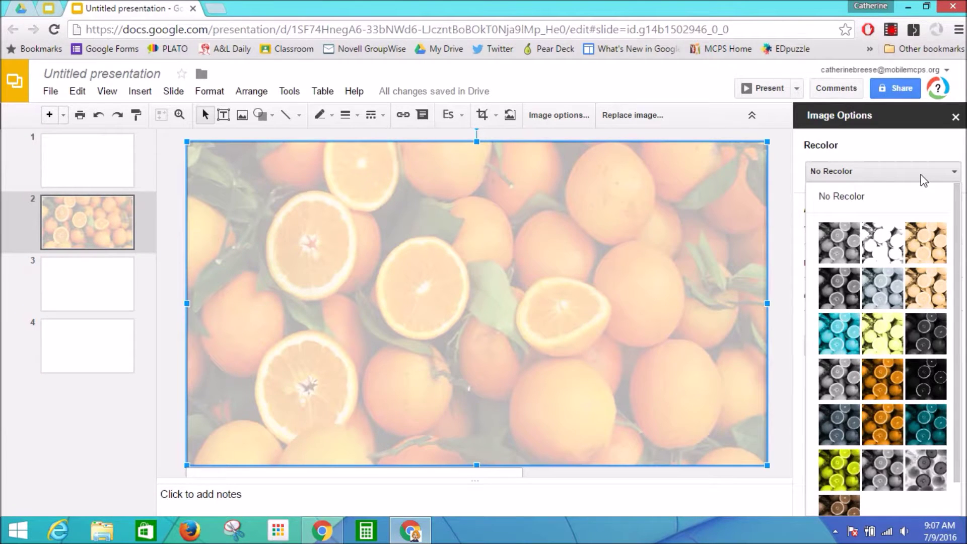
pyautogui.click(840, 334)
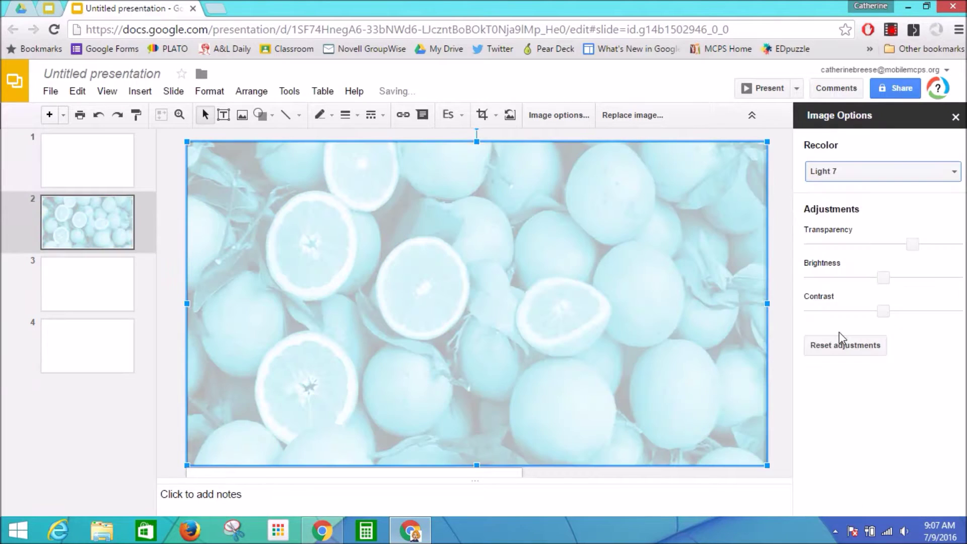
pyautogui.click(886, 173)
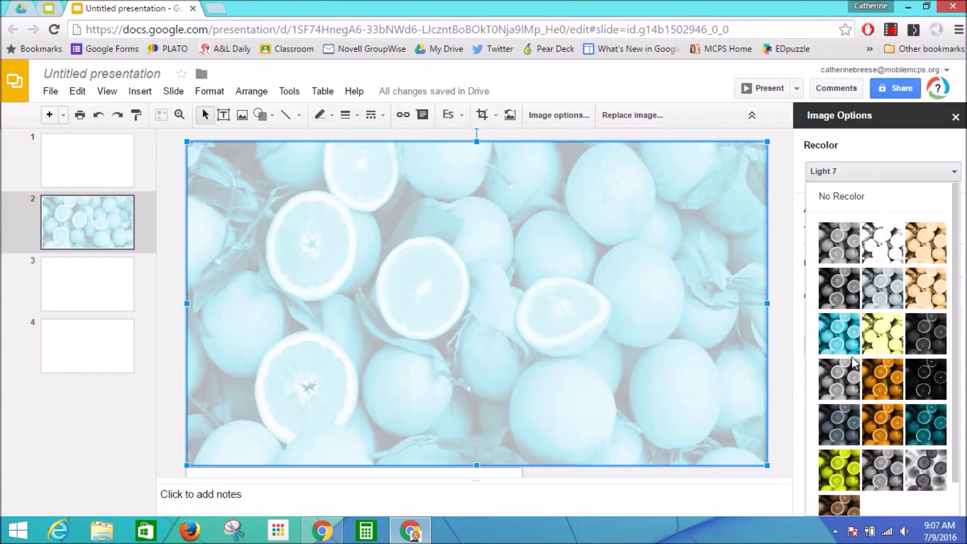
pyautogui.click(842, 386)
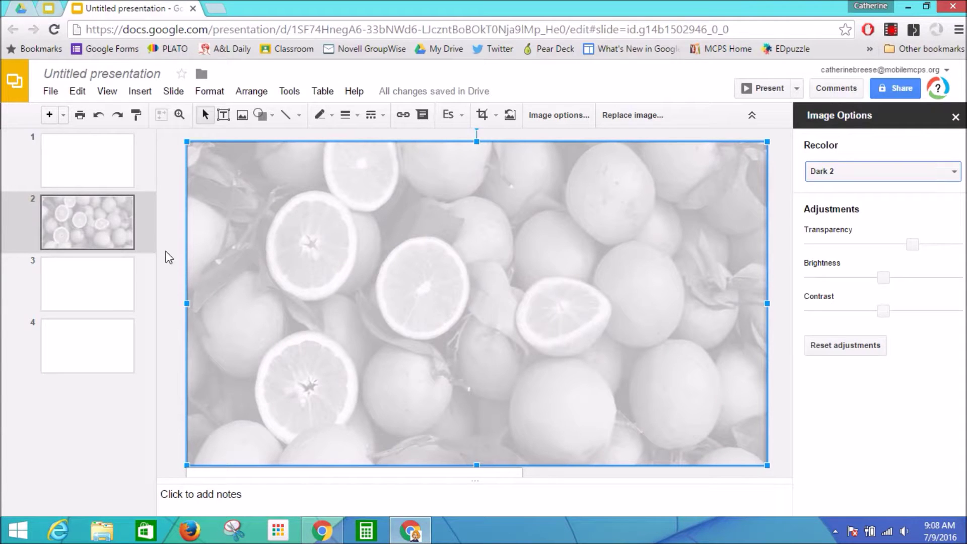
pyautogui.click(955, 117)
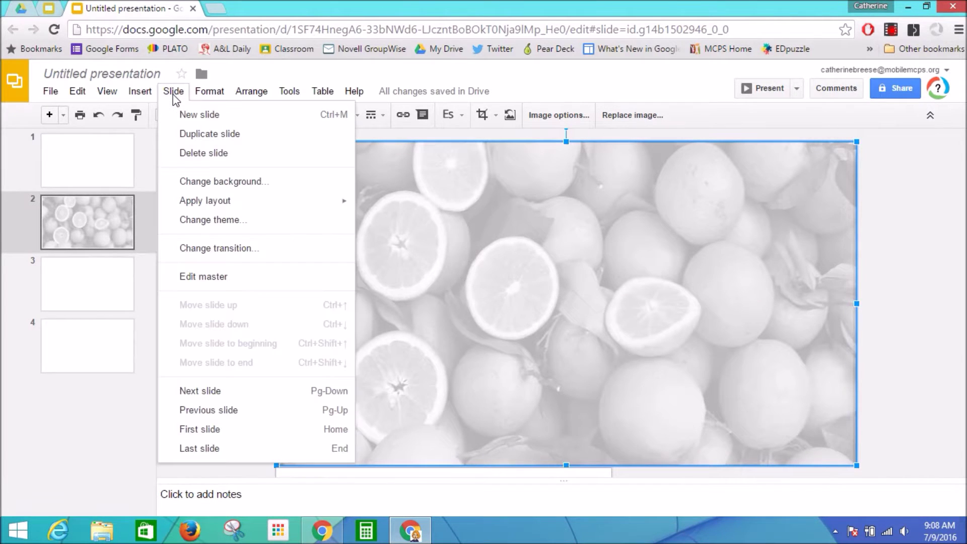
# Apply the Title and two columns layout to slide 2 and reselect its thumbnail
pyautogui.moveTo(202, 202)
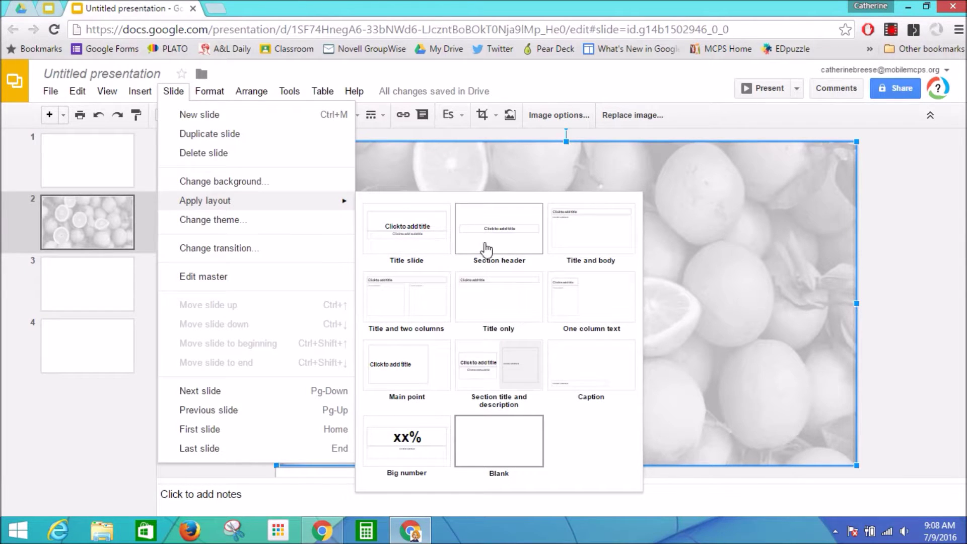
pyautogui.click(420, 310)
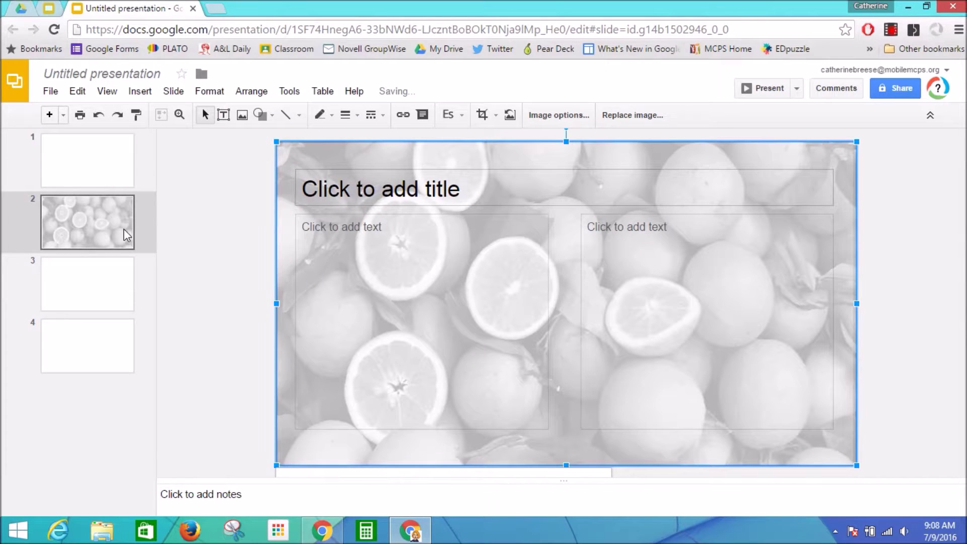
pyautogui.click(86, 225)
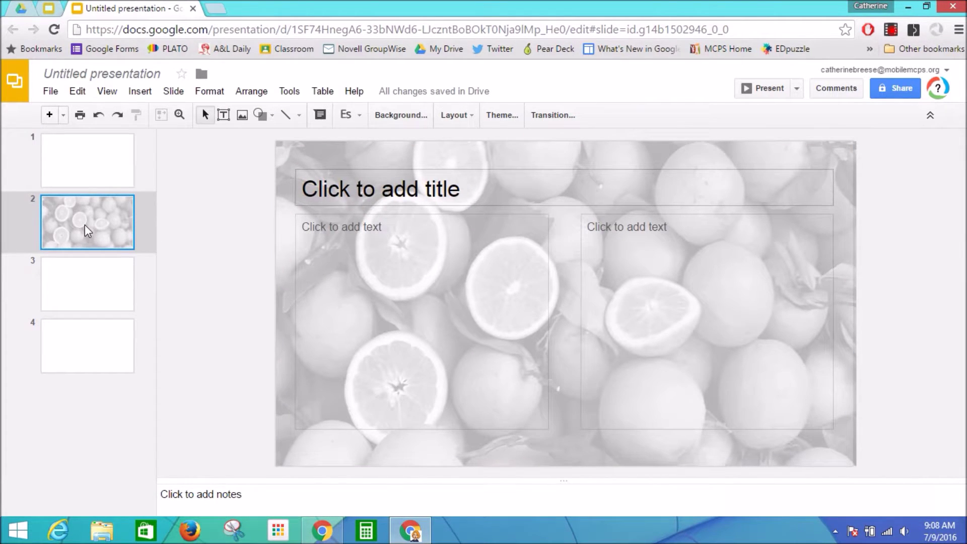
pyautogui.rightClick(84, 224)
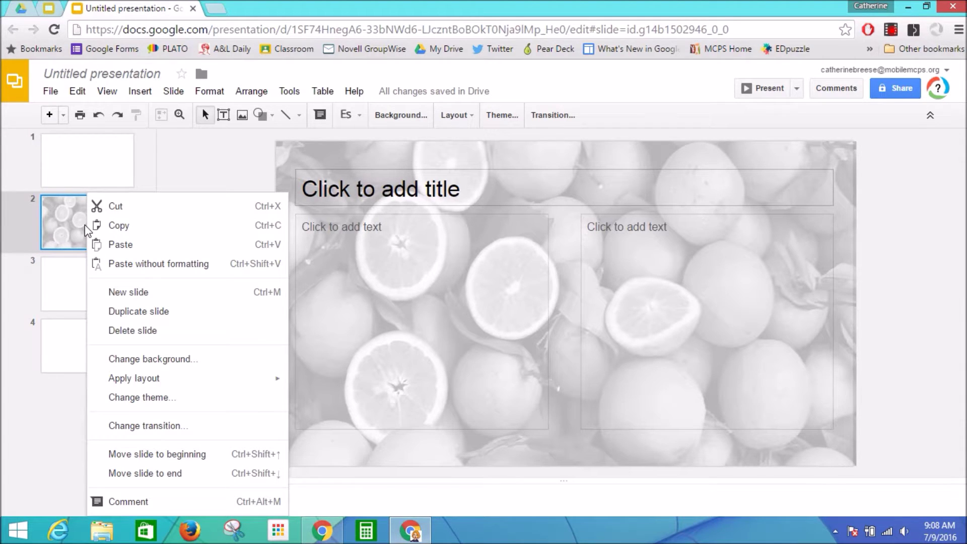
# Duplicate slide 2 so an identical copy follows as slide 3
pyautogui.click(112, 313)
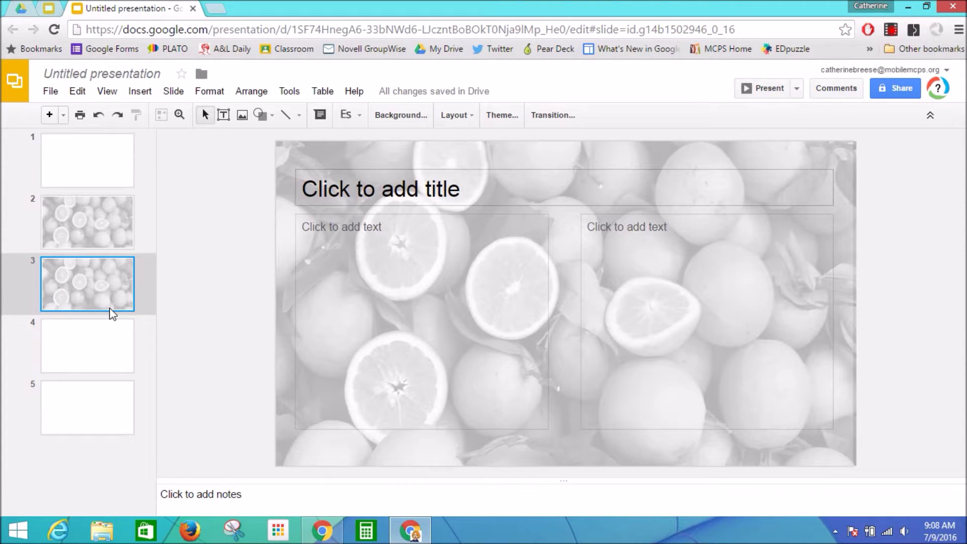
pyautogui.click(83, 214)
# Enter 'Content' as slide 2's title and as the left column's text
pyautogui.click(353, 190)
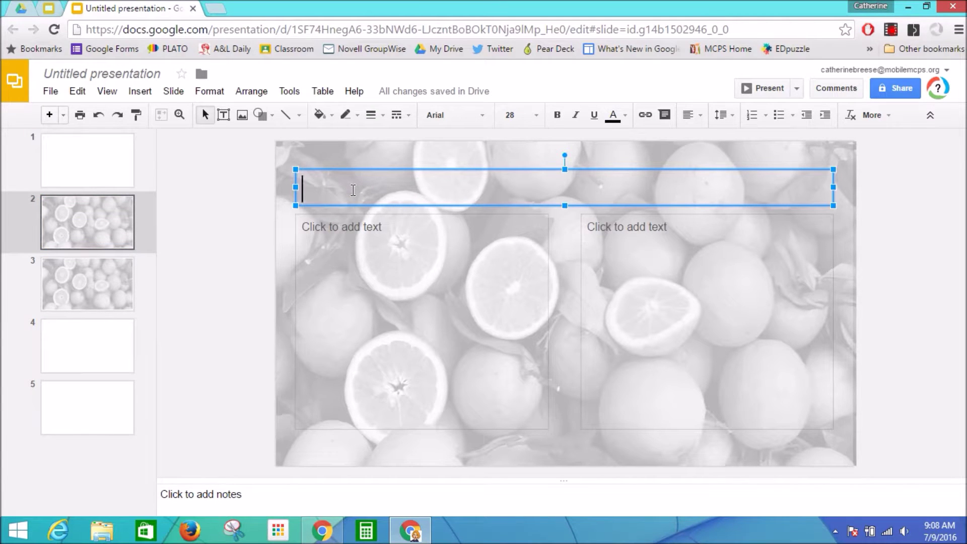
pyautogui.write('Content')
pyautogui.click(348, 259)
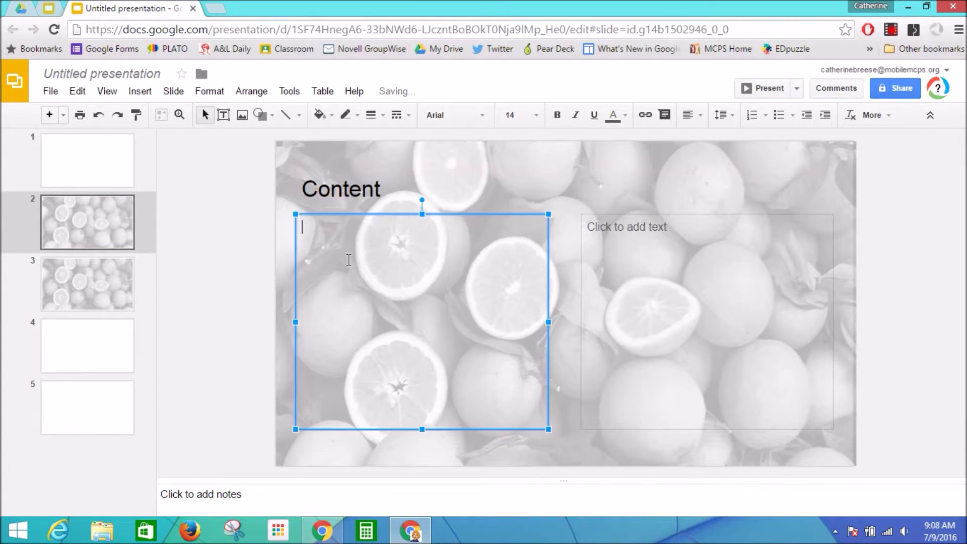
pyautogui.write('Content')
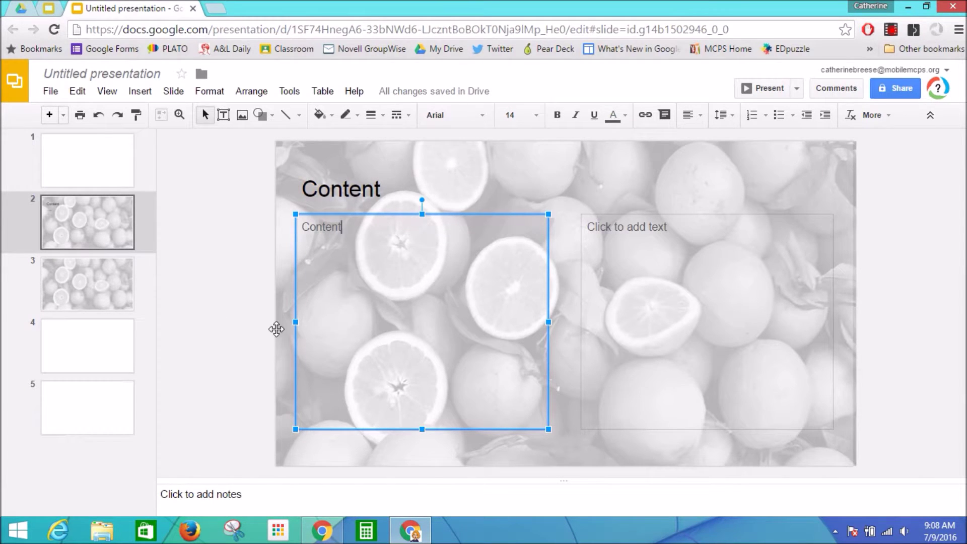
# On slide 4, set Research image results to 'Free to use, share or modify, even commercially'
pyautogui.click(71, 360)
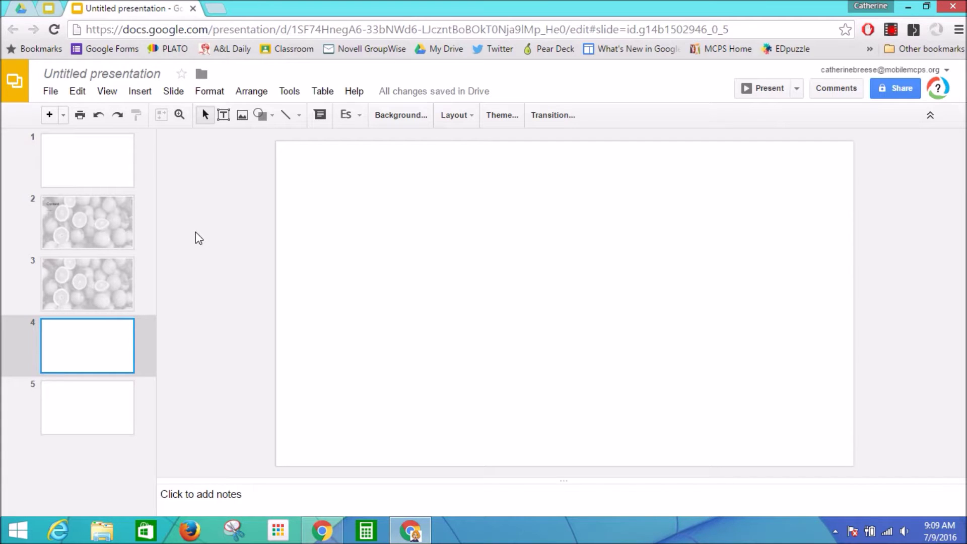
pyautogui.click(290, 93)
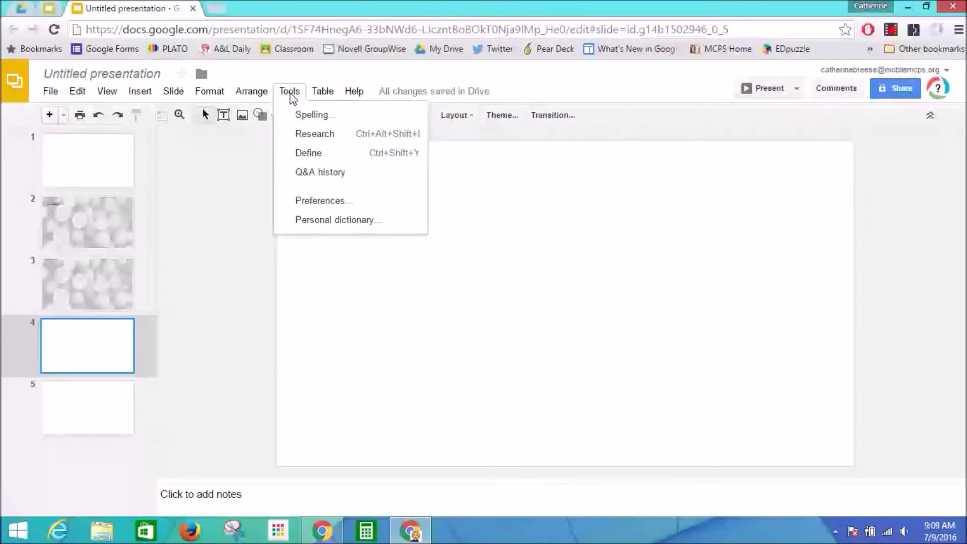
pyautogui.click(297, 135)
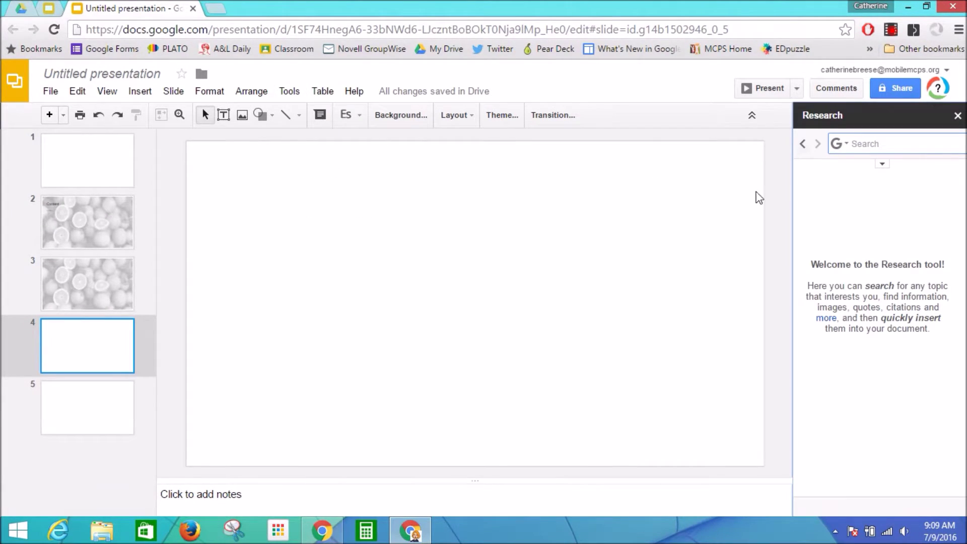
pyautogui.click(862, 146)
pyautogui.click(863, 186)
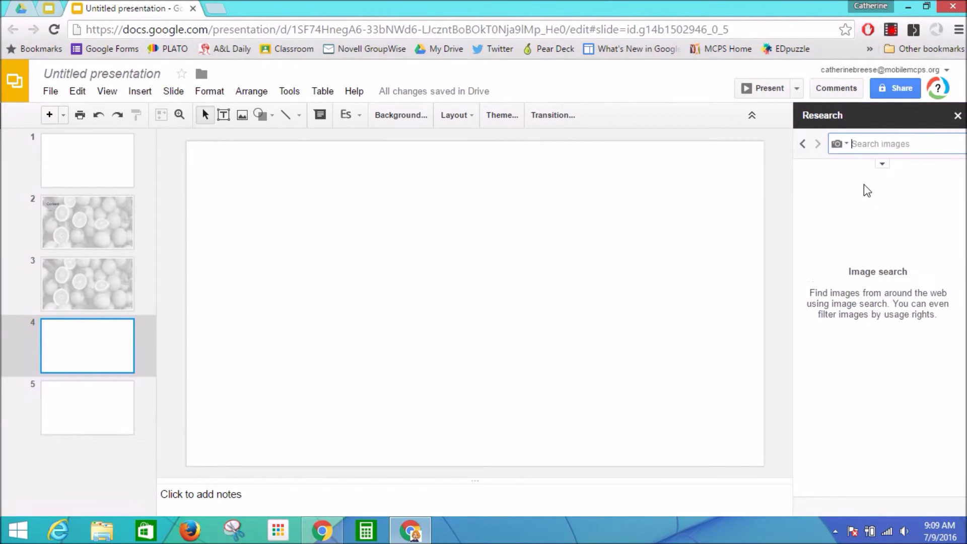
pyautogui.click(883, 167)
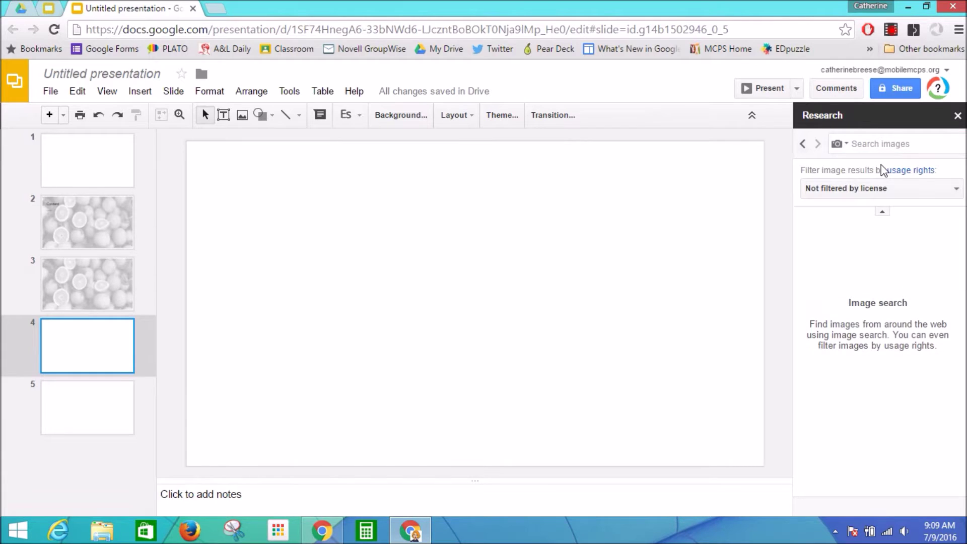
pyautogui.click(907, 194)
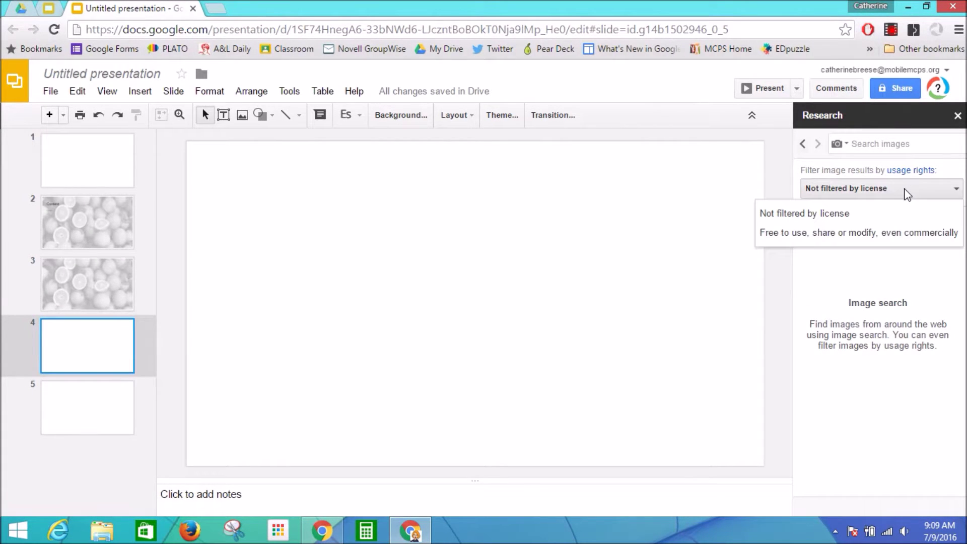
pyautogui.click(909, 239)
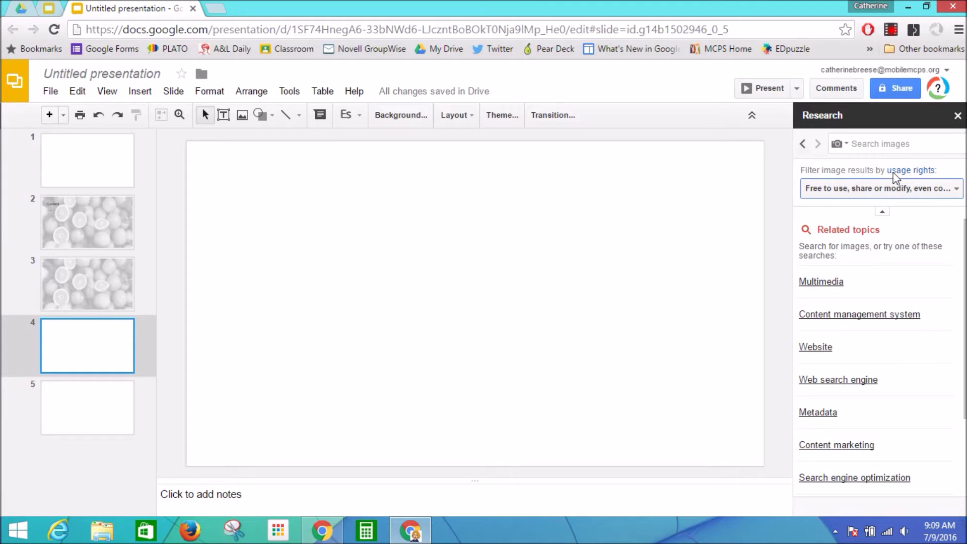
# Search images for 'monster', drag the olive cartoon monster onto slide 4, and close Research
pyautogui.click(889, 144)
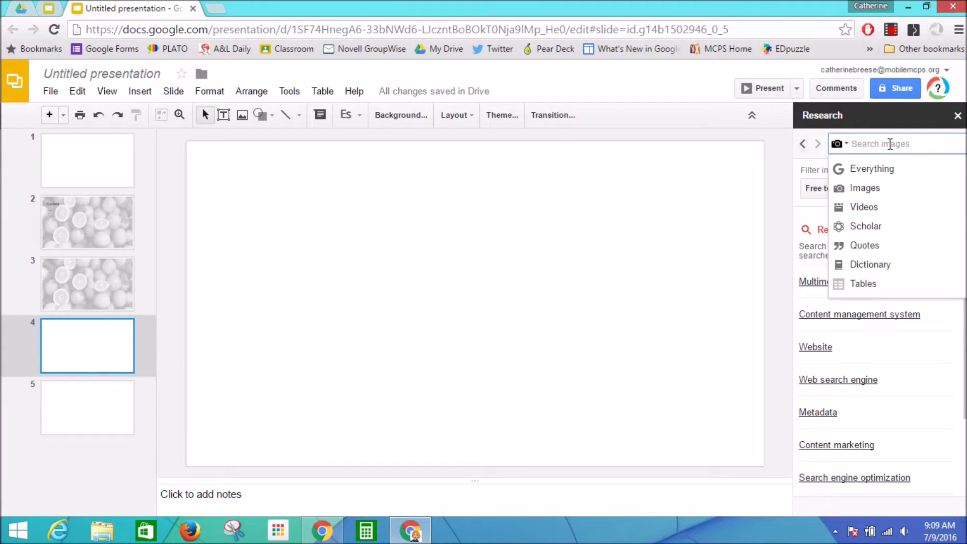
pyautogui.write('monster')
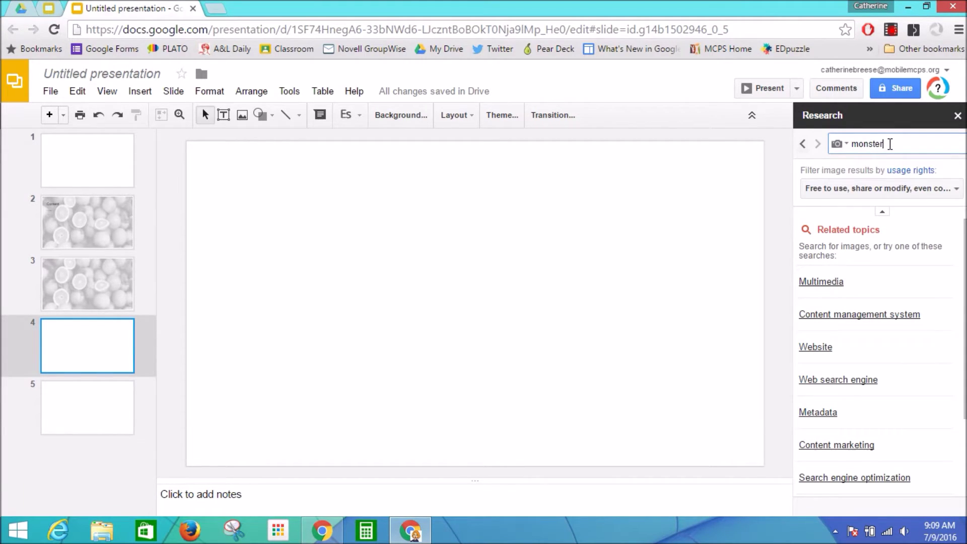
pyautogui.press('Return')
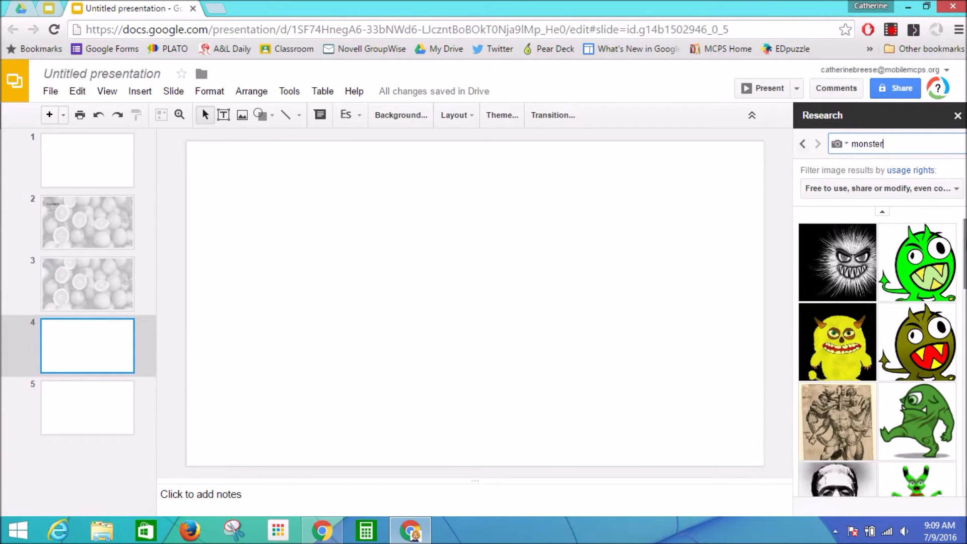
pyautogui.scroll(-10, 877, 358)
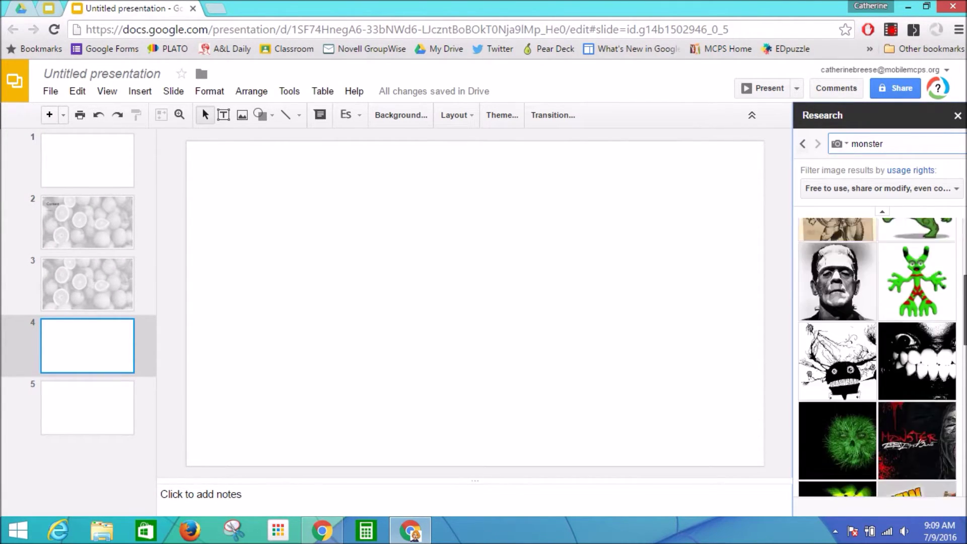
pyautogui.scroll(-5, 964, 265)
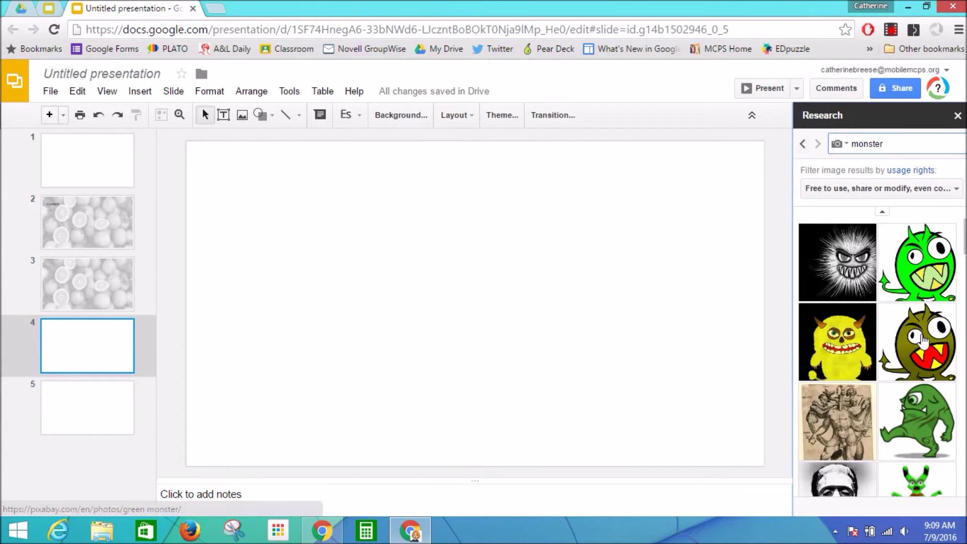
pyautogui.moveTo(923, 342)
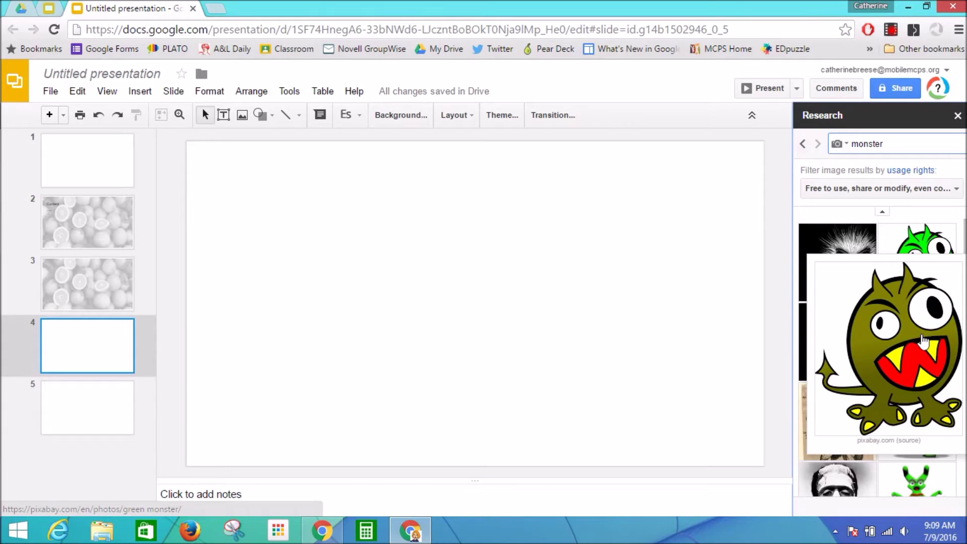
pyautogui.moveTo(923, 342); pyautogui.dragTo(644, 292)
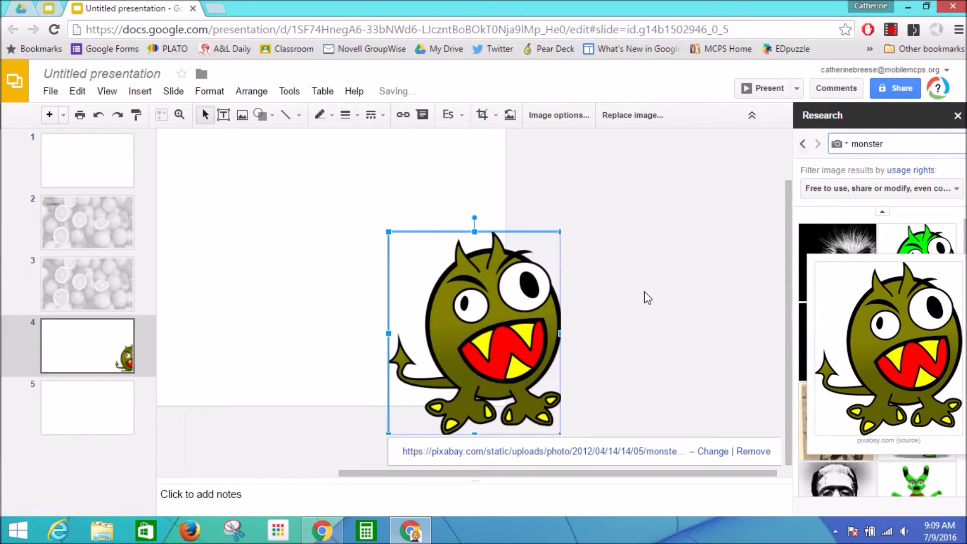
pyautogui.click(957, 116)
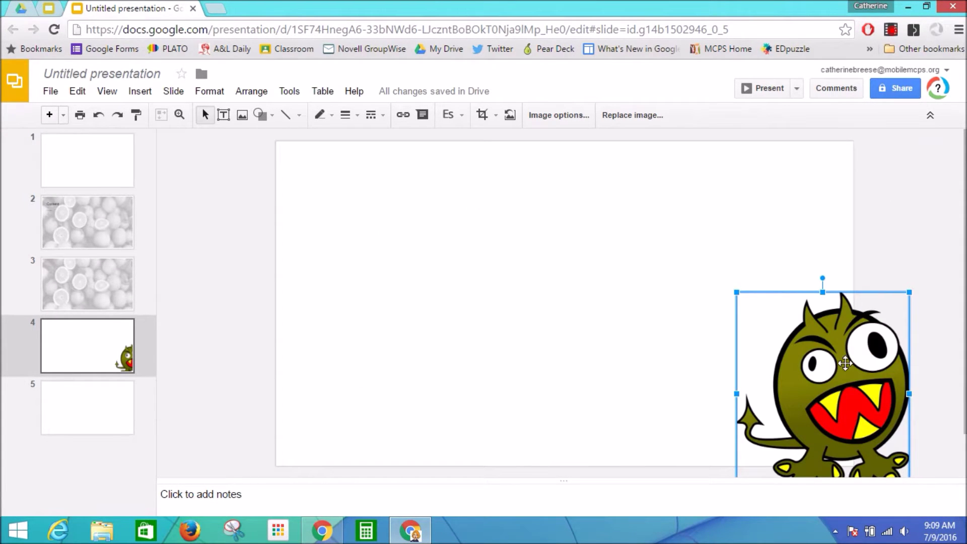
# Move the monster picture to slide 4's top-left corner, remove its web link, and shrink it
pyautogui.moveTo(847, 359); pyautogui.dragTo(738, 303)
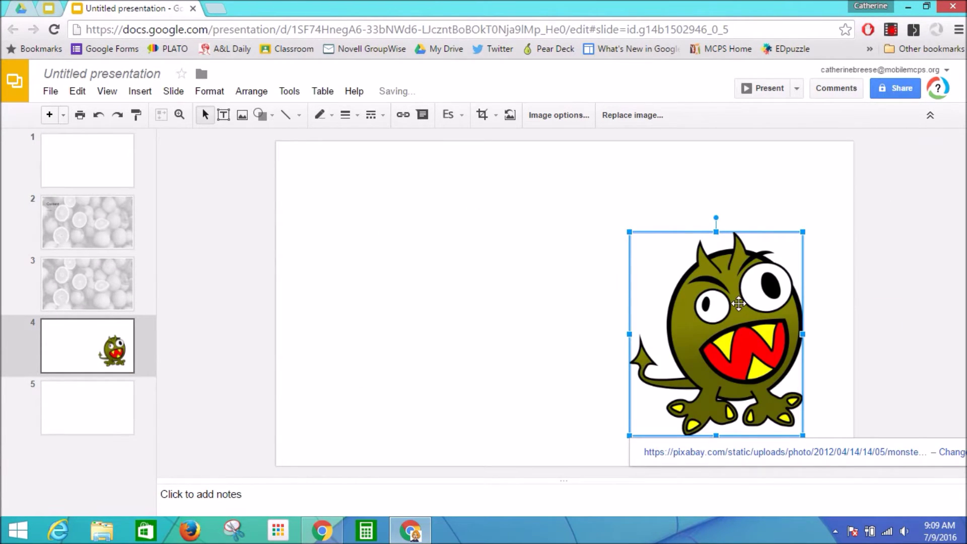
pyautogui.moveTo(726, 337); pyautogui.dragTo(477, 273)
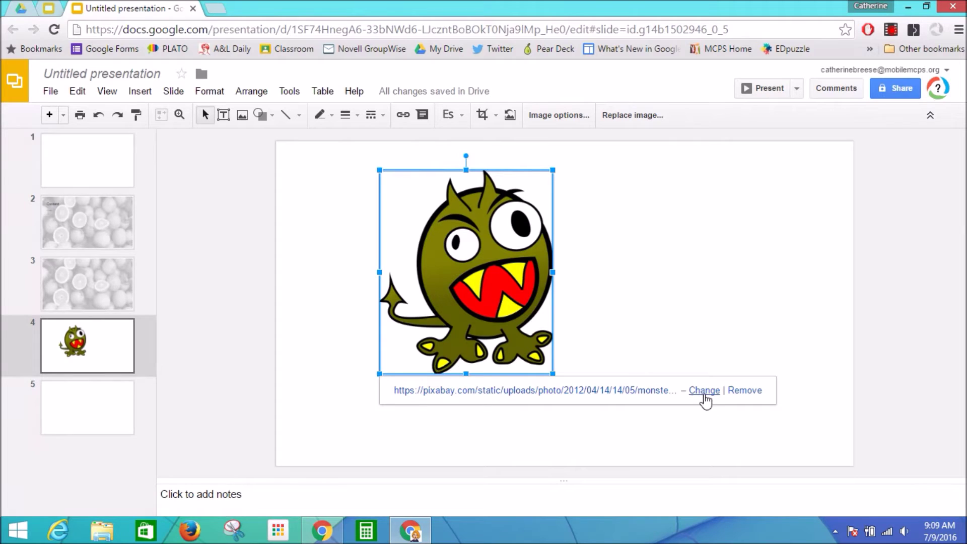
pyautogui.click(747, 391)
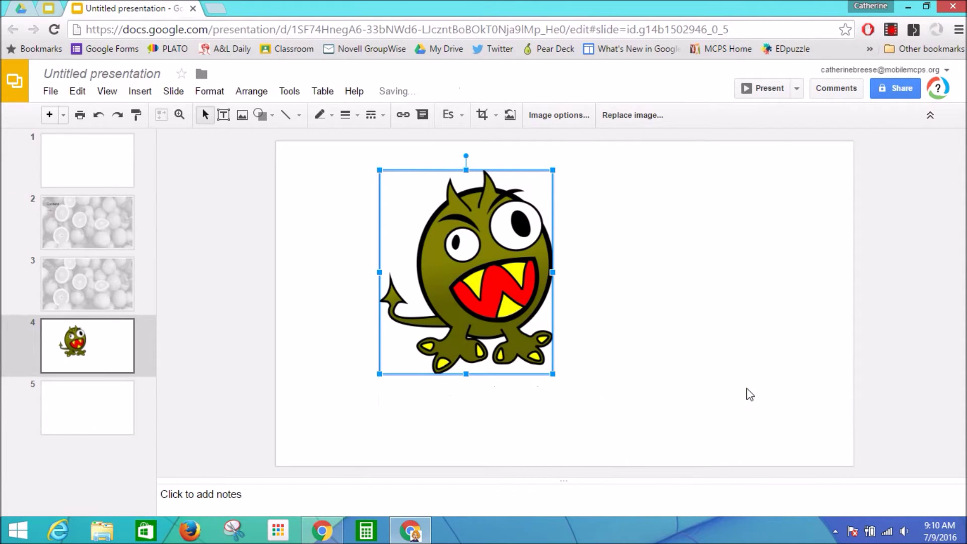
pyautogui.moveTo(482, 262); pyautogui.dragTo(393, 240)
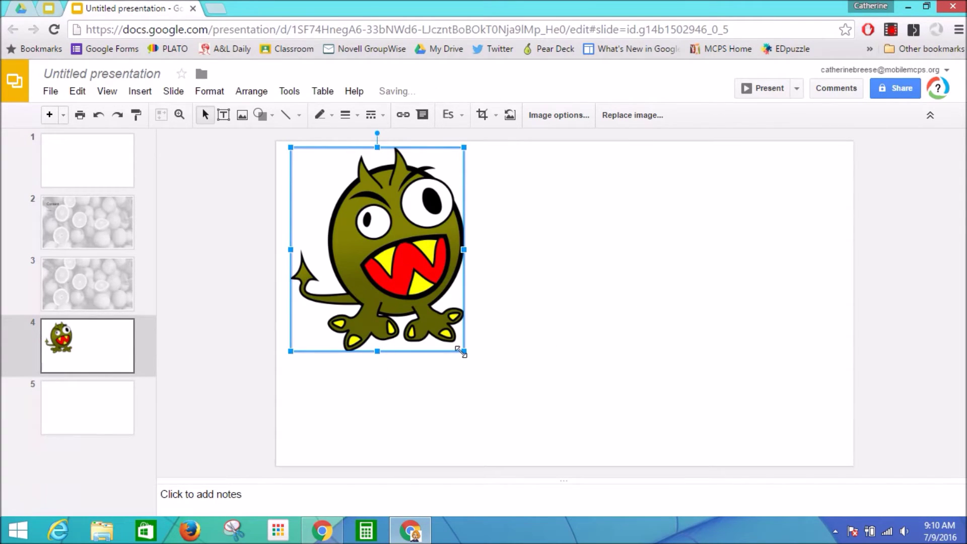
pyautogui.moveTo(462, 351); pyautogui.dragTo(407, 287)
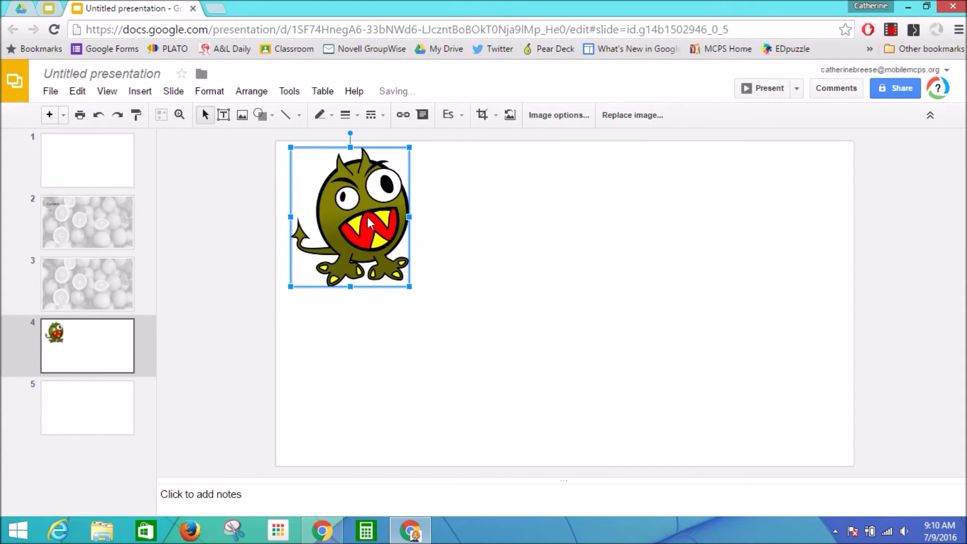
# Set the monster picture's transparency to about 70% in Image options
pyautogui.click(577, 119)
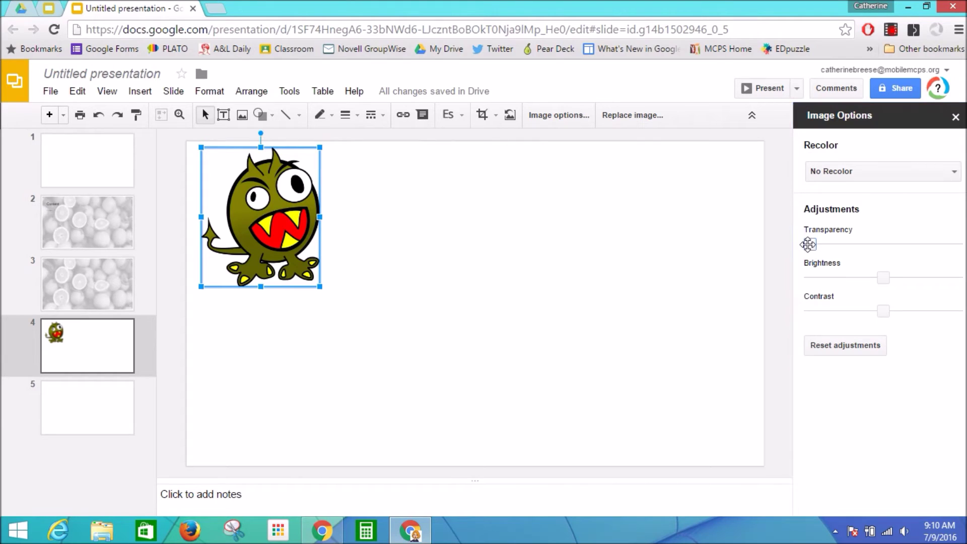
pyautogui.moveTo(809, 244); pyautogui.dragTo(913, 256)
pyautogui.click(458, 258)
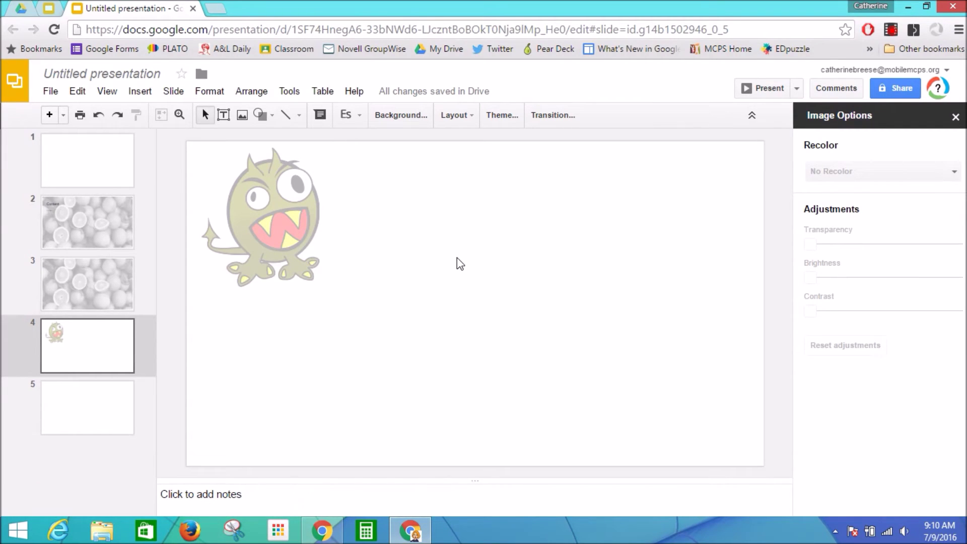
# Set slide 4's background colour to light yellow 3
pyautogui.click(417, 121)
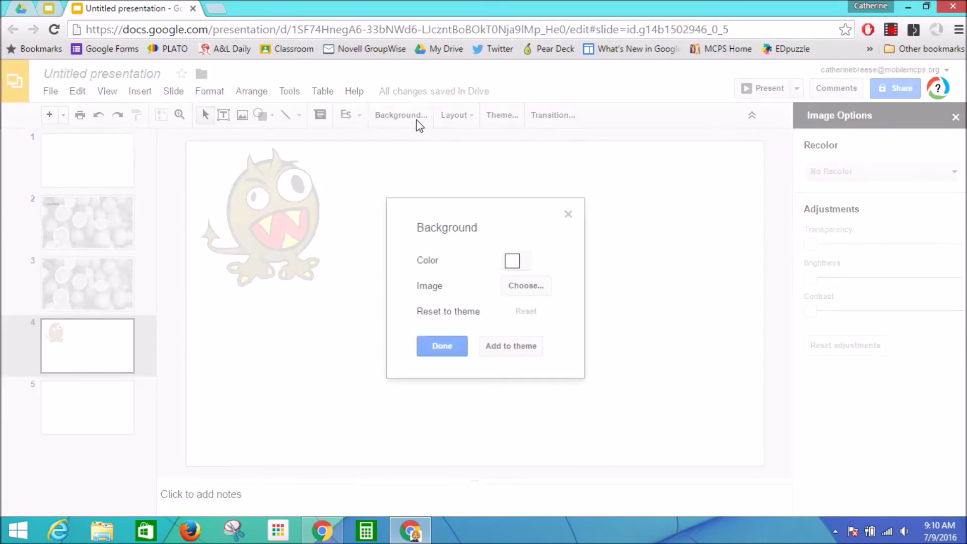
pyautogui.click(524, 262)
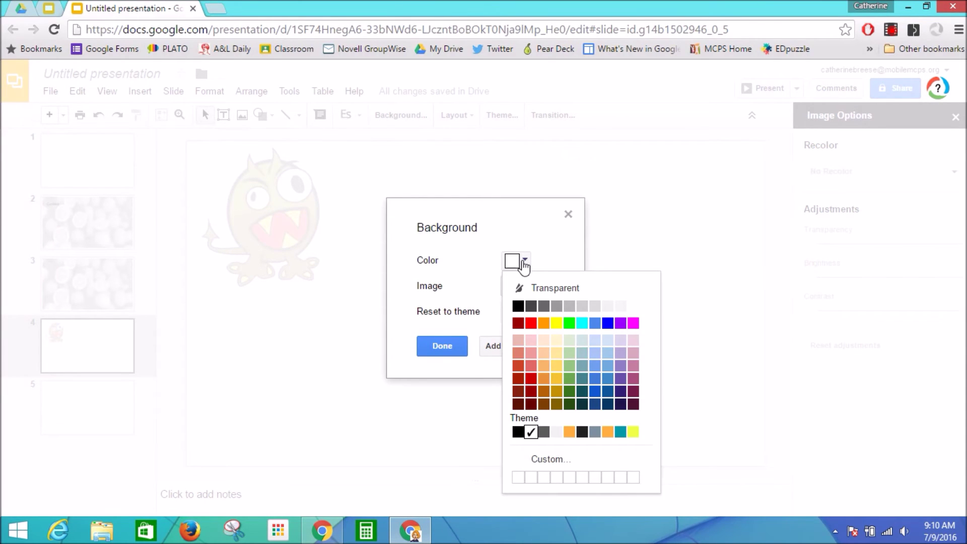
pyautogui.click(557, 341)
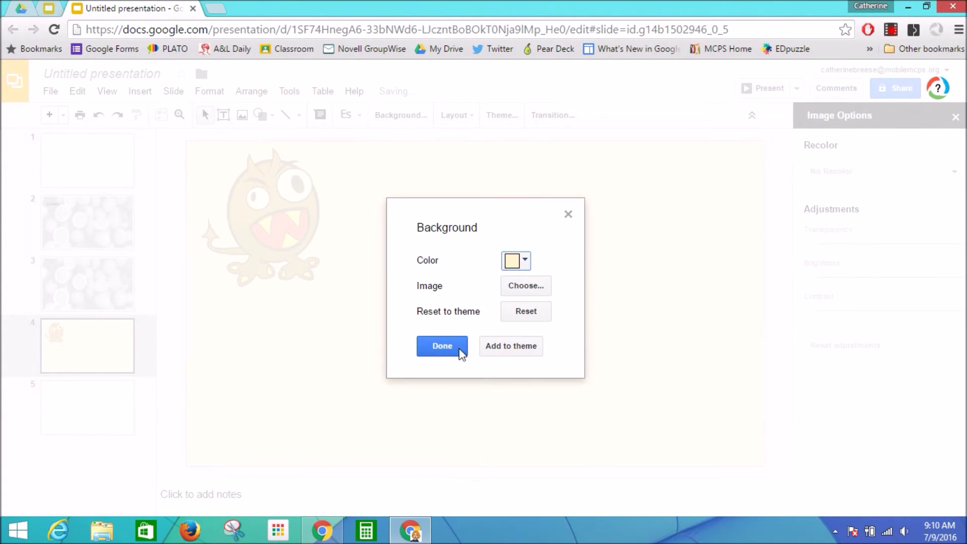
pyautogui.click(445, 348)
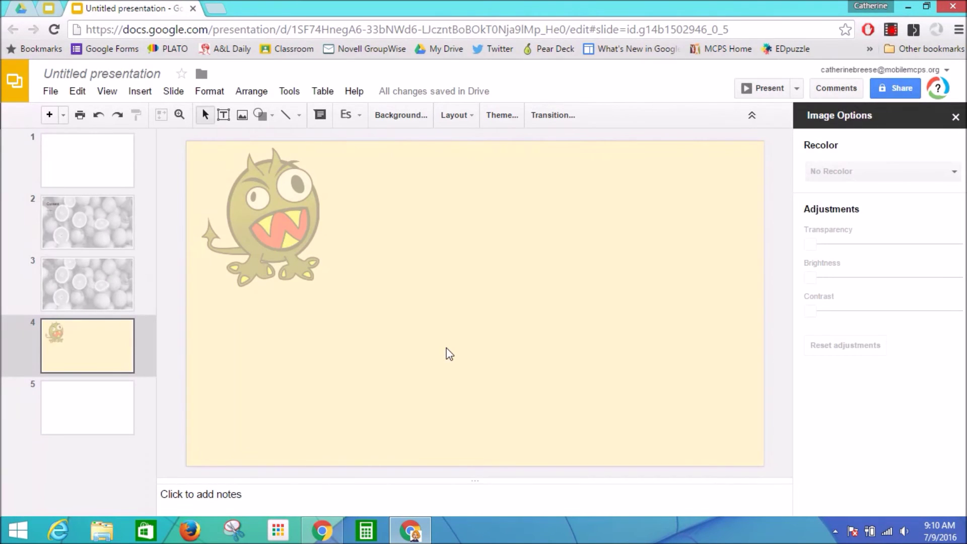
pyautogui.rightClick(98, 361)
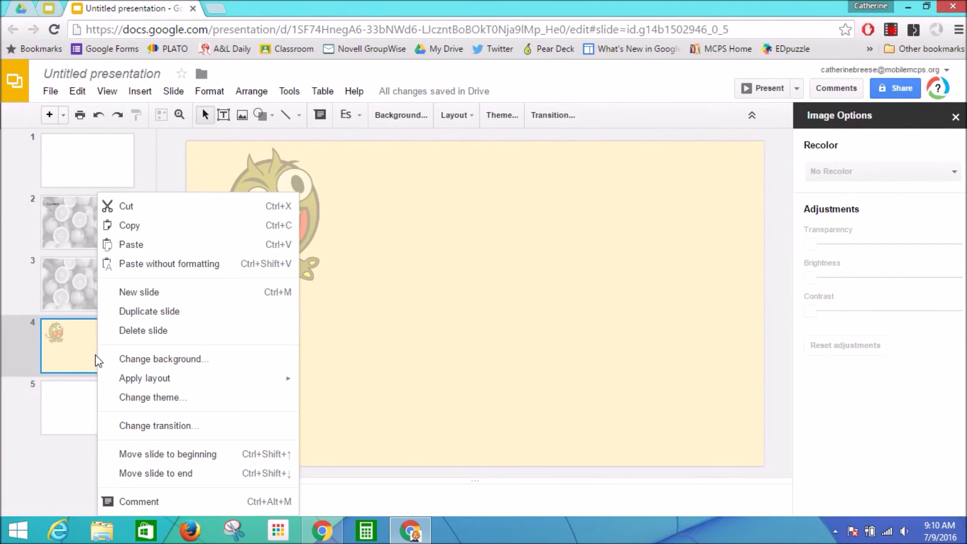
# Duplicate slide 4 as slide 5, then switch slide 4 to the Title and body layout
pyautogui.click(145, 312)
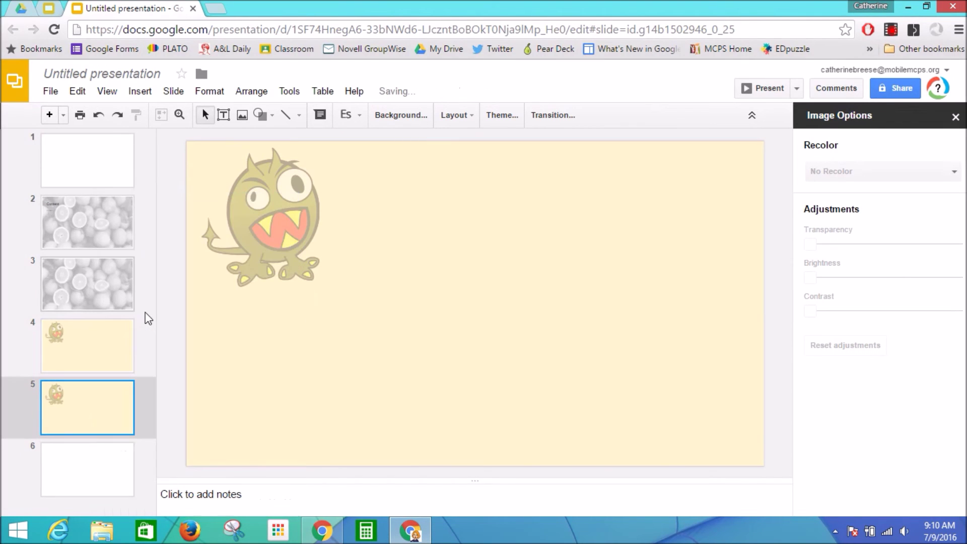
pyautogui.click(87, 347)
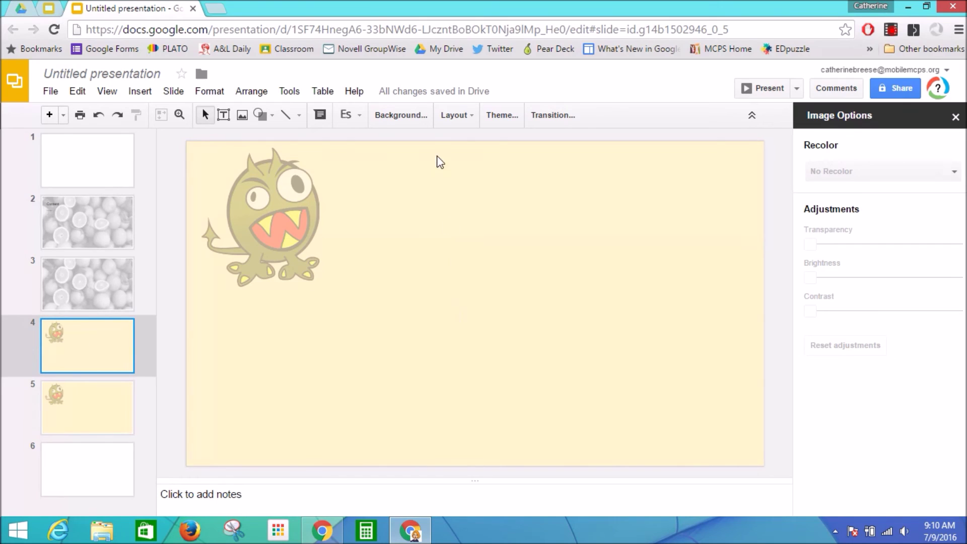
pyautogui.click(469, 119)
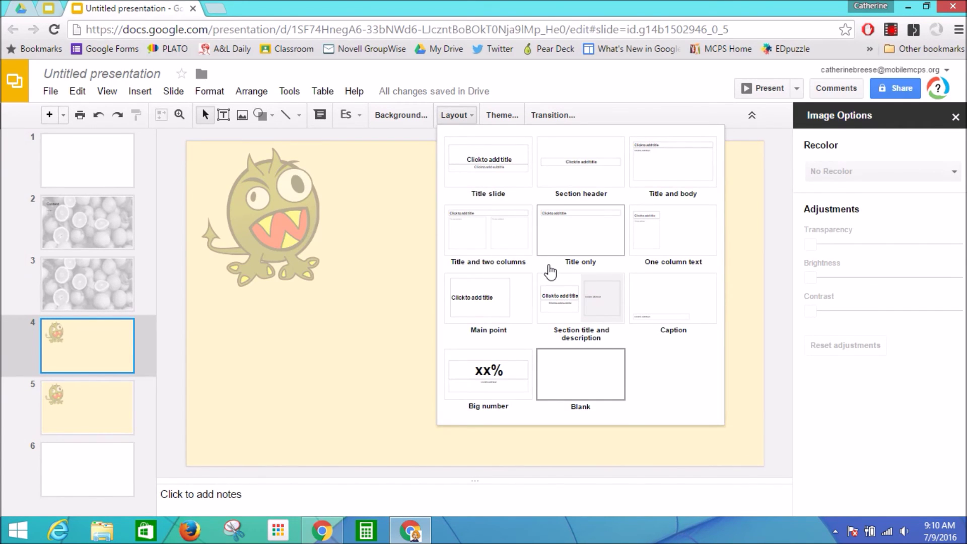
pyautogui.click(639, 161)
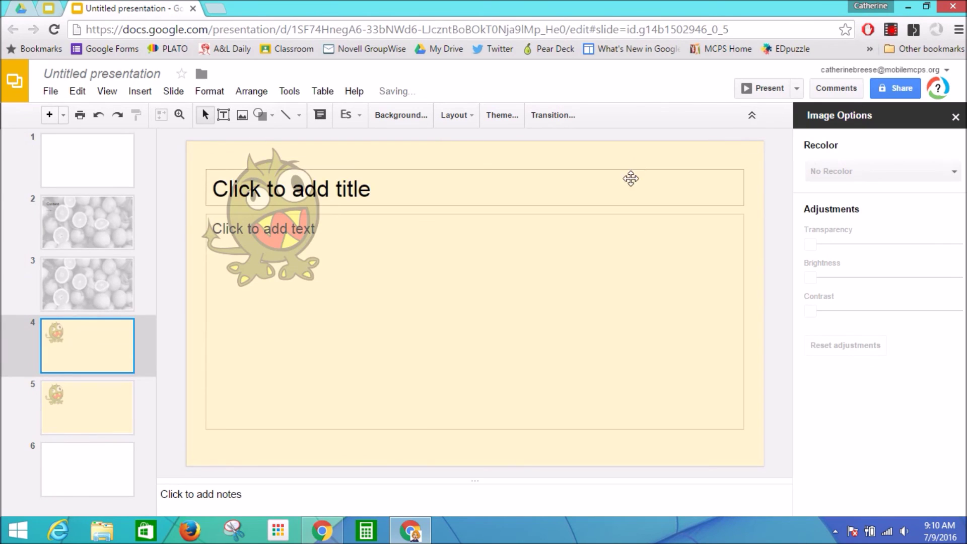